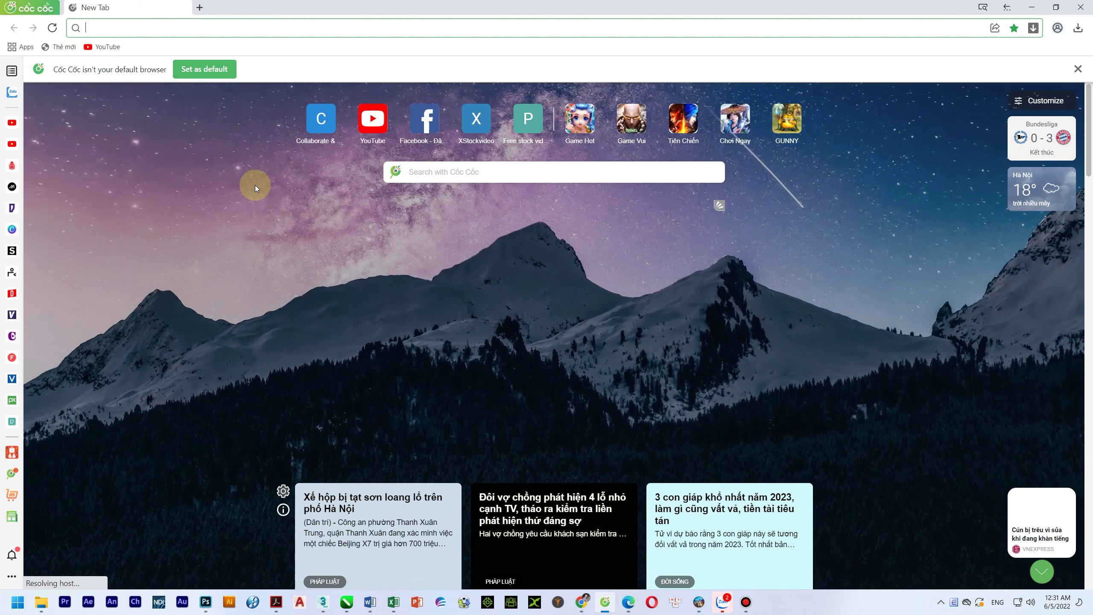
Search Google for "logo olympic" and show the image results
left_click(132, 91)
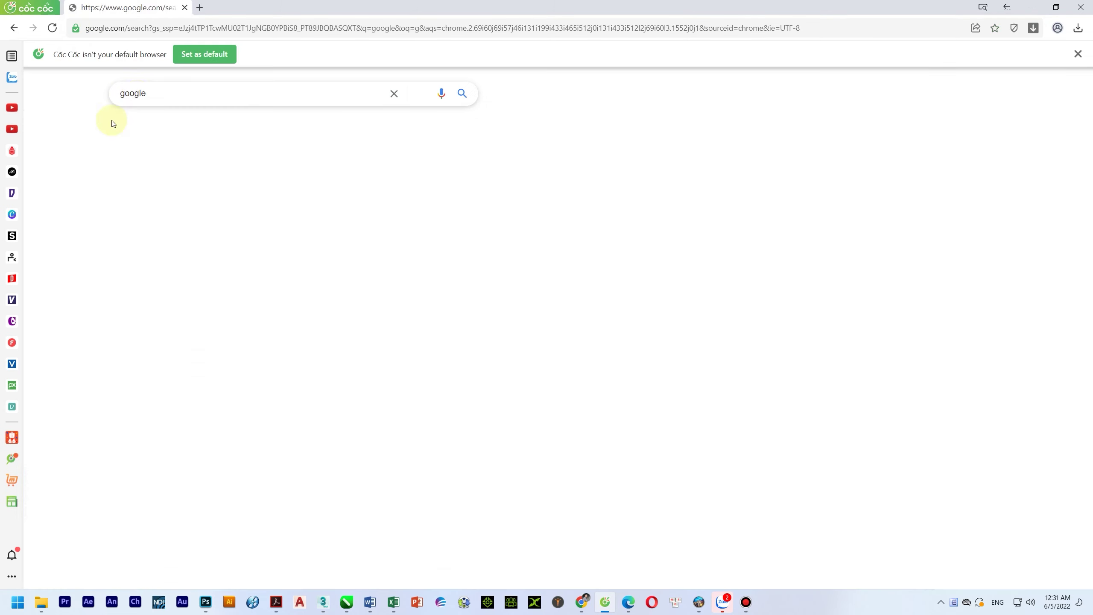
type("lo")
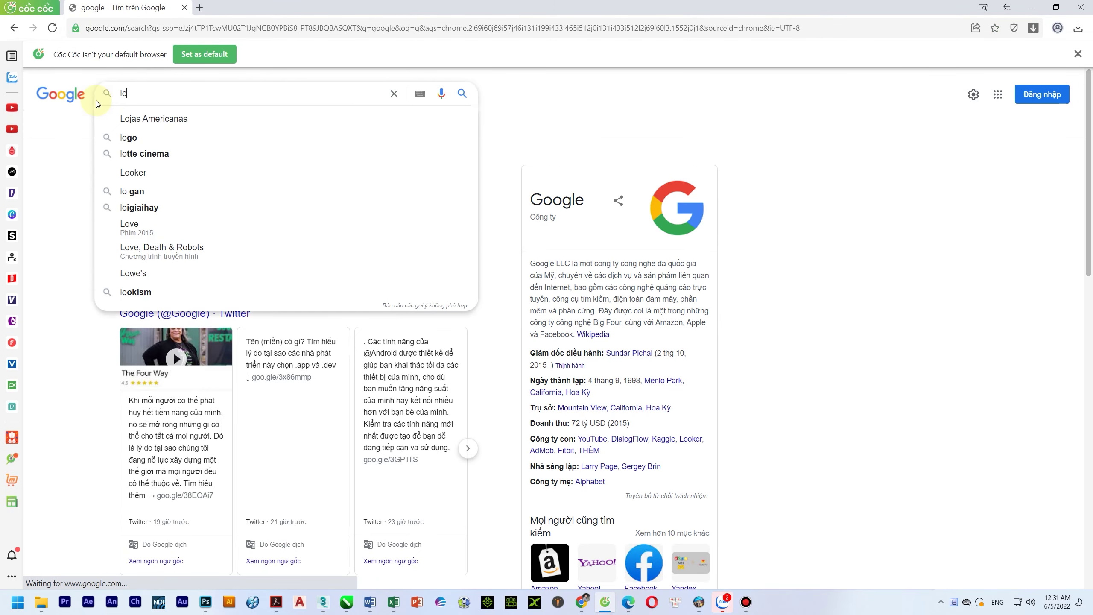
type("go olym")
key("Down")
key("Return")
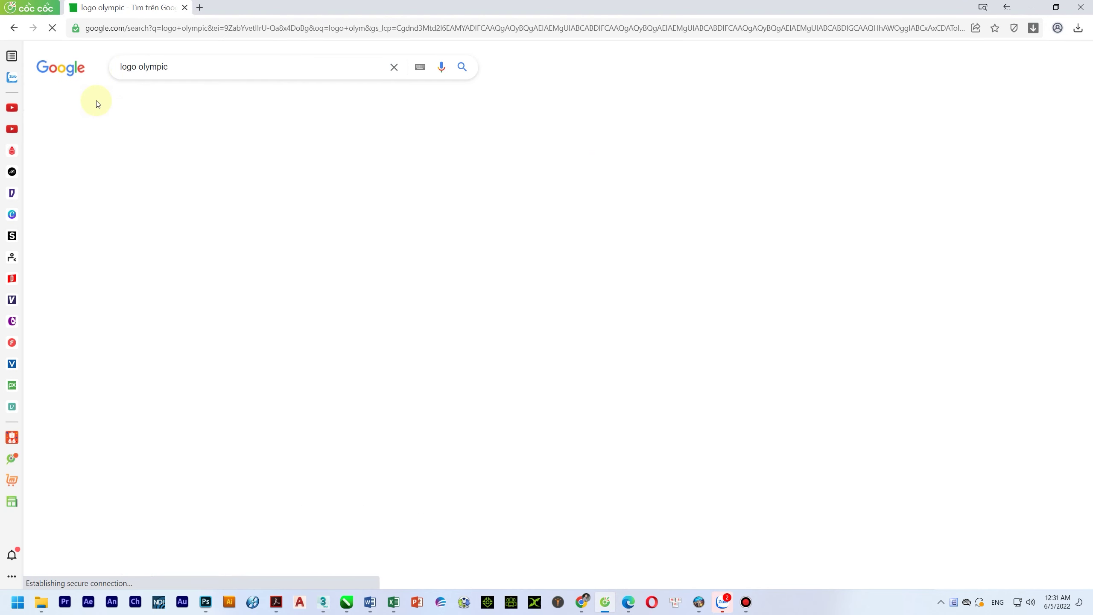
left_click(188, 98)
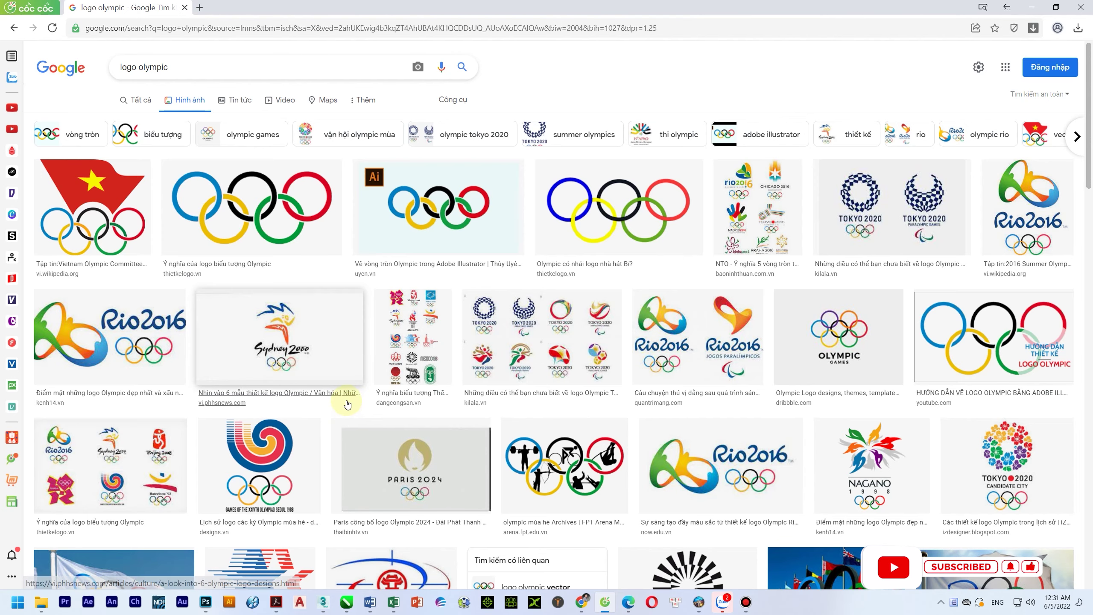
Find the Olympic Channel logo with the five coloured rings among the image results and open its large preview
scroll(346, 410, "down", 2)
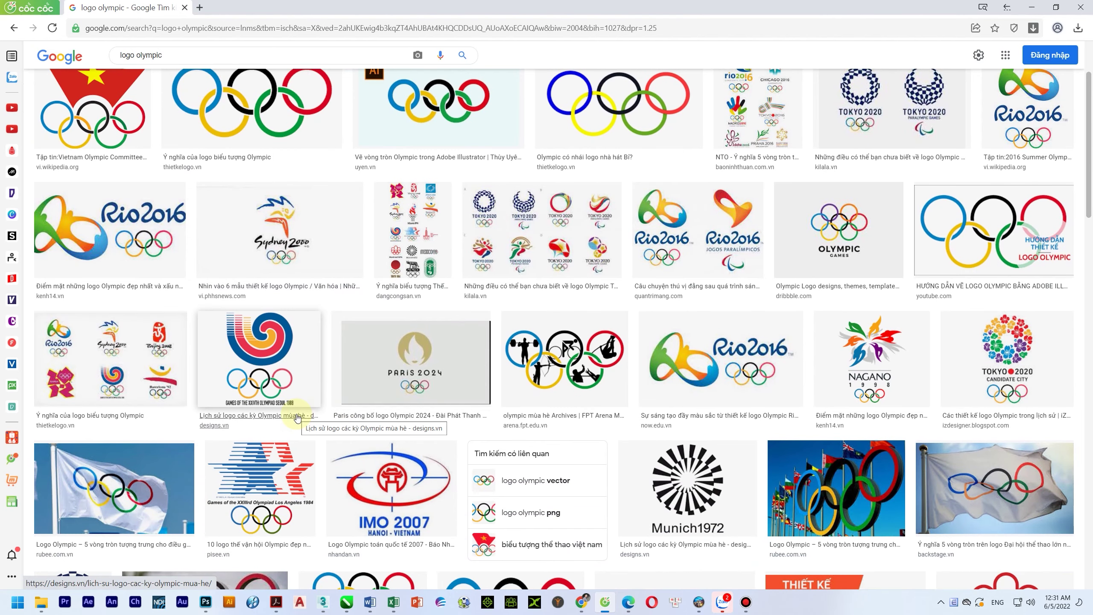
scroll(296, 417, "down", 3)
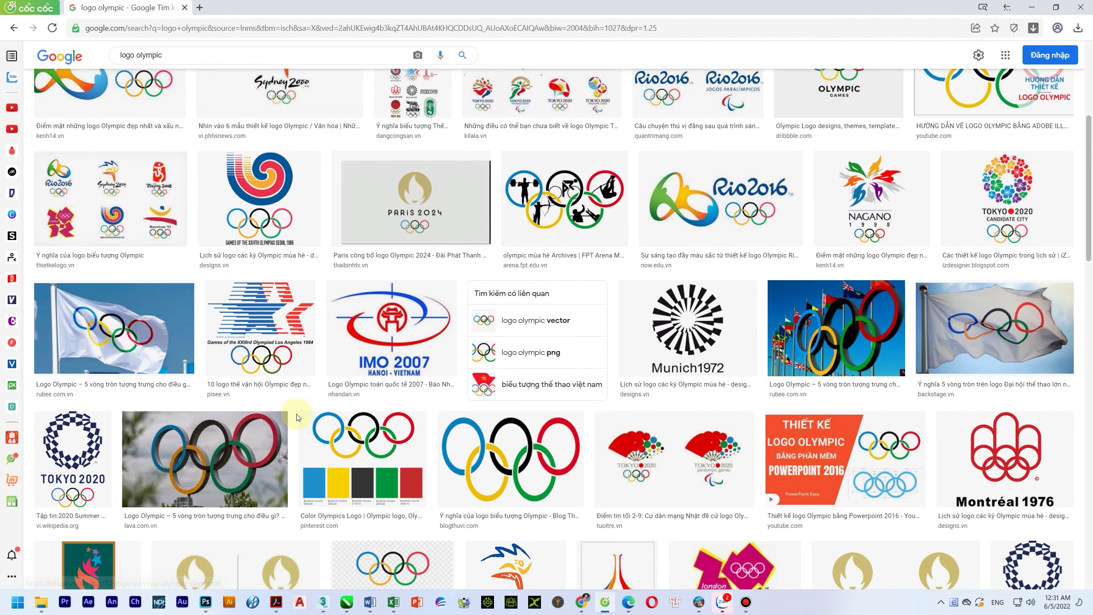
scroll(302, 427, "down", 2)
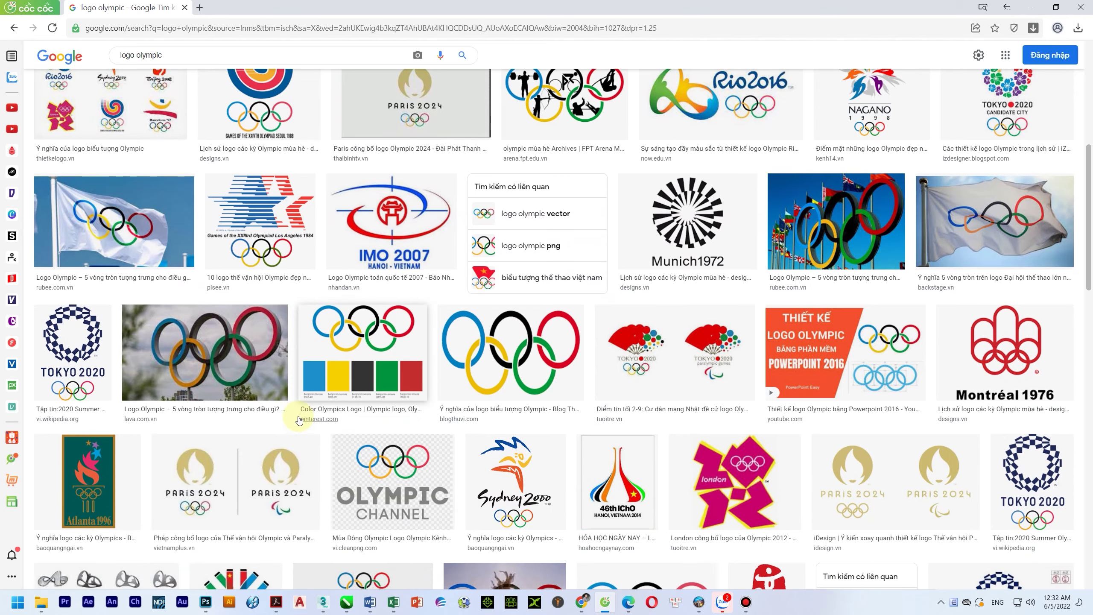
left_click(398, 459)
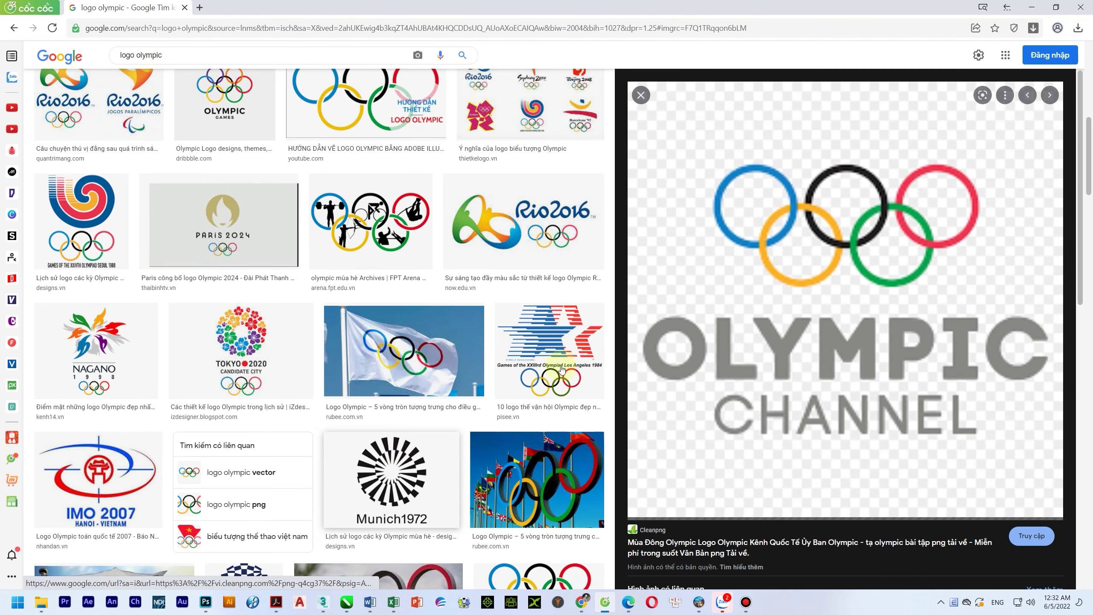
right_click(824, 240)
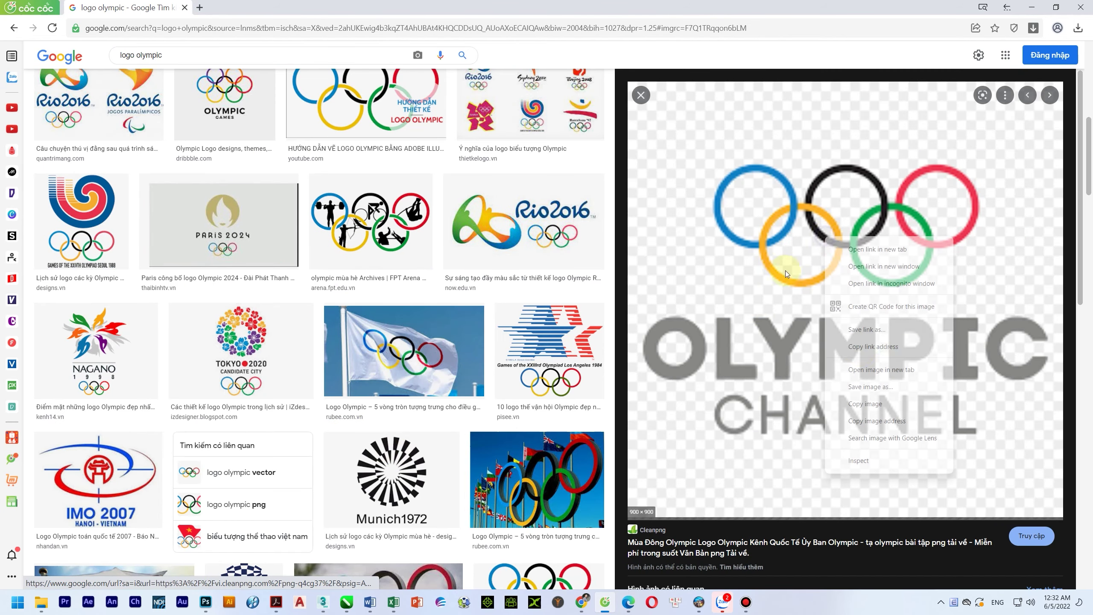
left_click(876, 346)
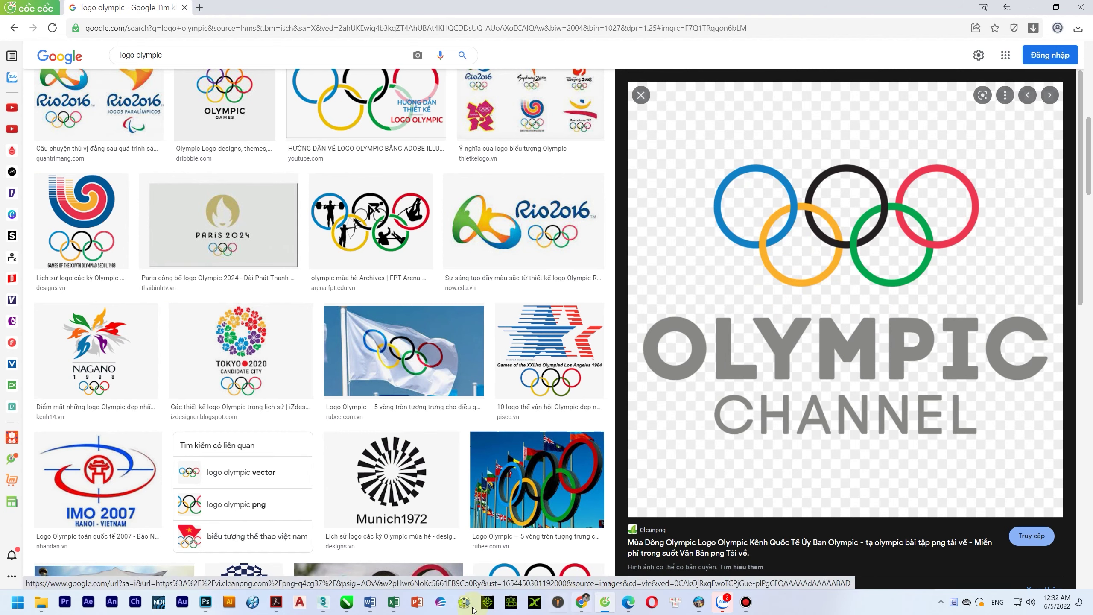
mouse_move(350, 605)
left_click(382, 549)
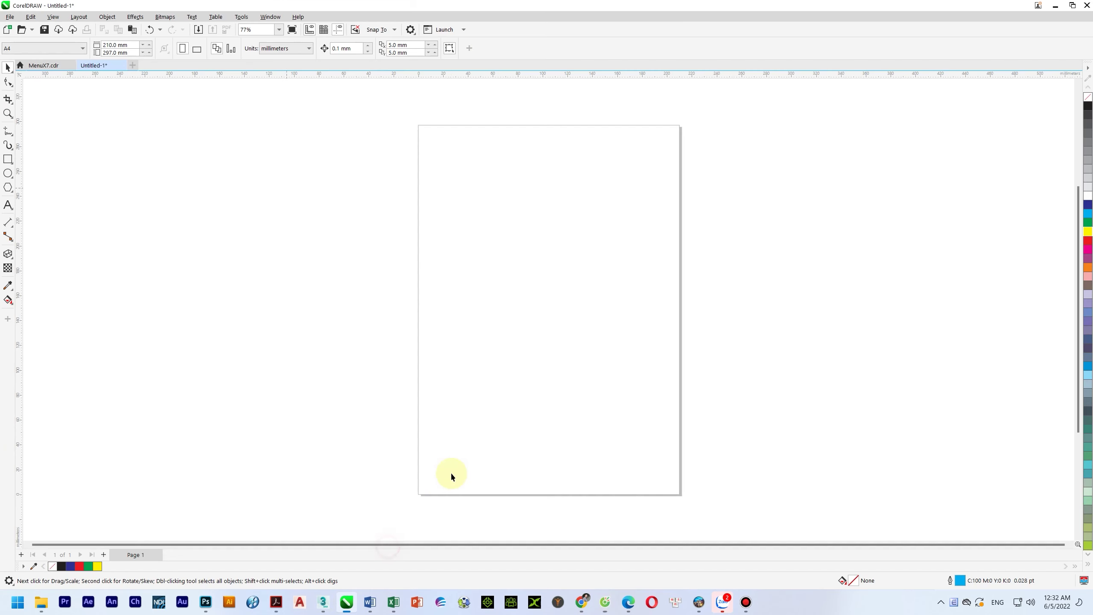
key("ctrl+v")
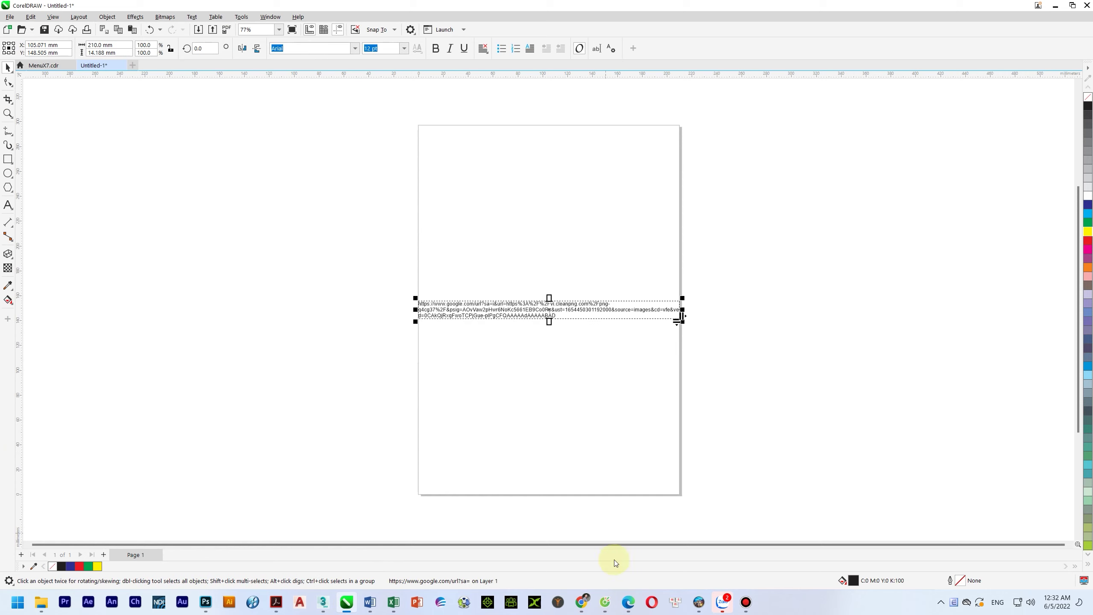
key("ctrl+z")
left_click(605, 602)
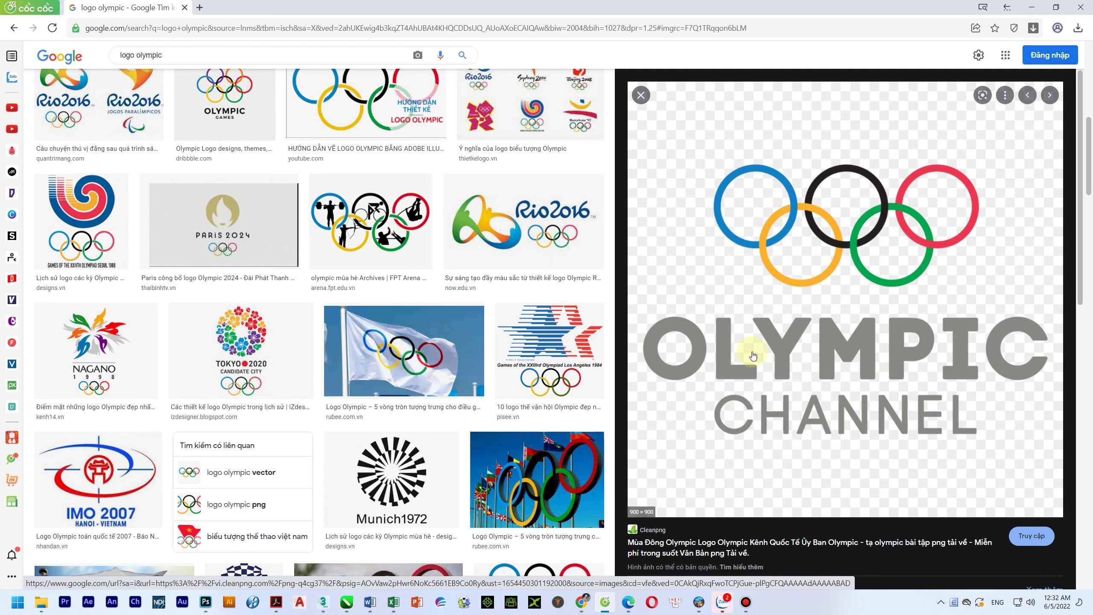
Copy the Olympic Channel logo image from the preview, paste it onto the blank CorelDRAW page and lock it
right_click(835, 242)
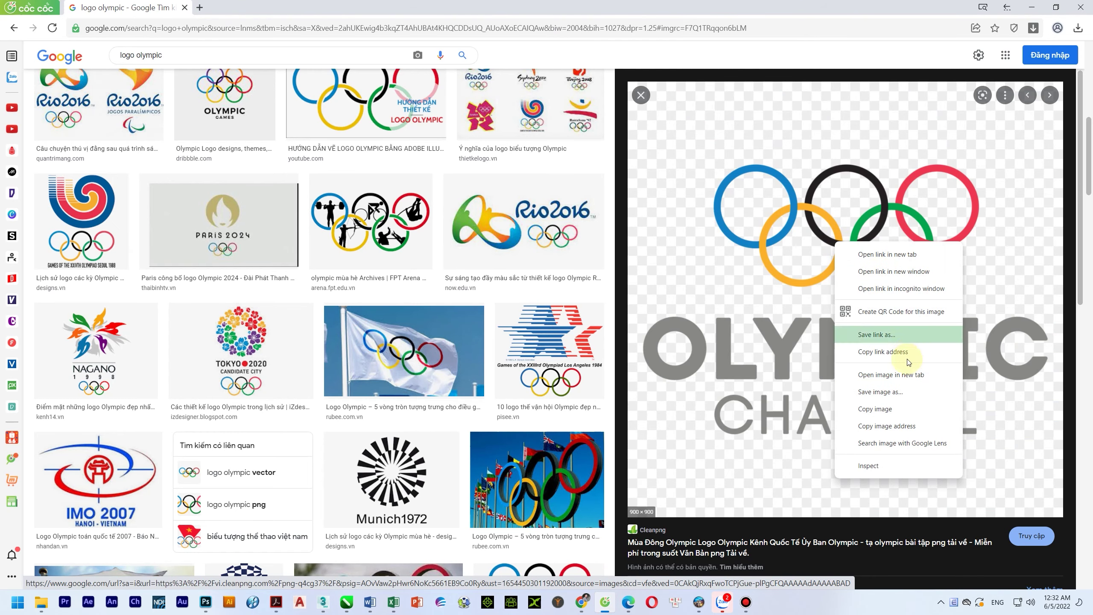
left_click(885, 410)
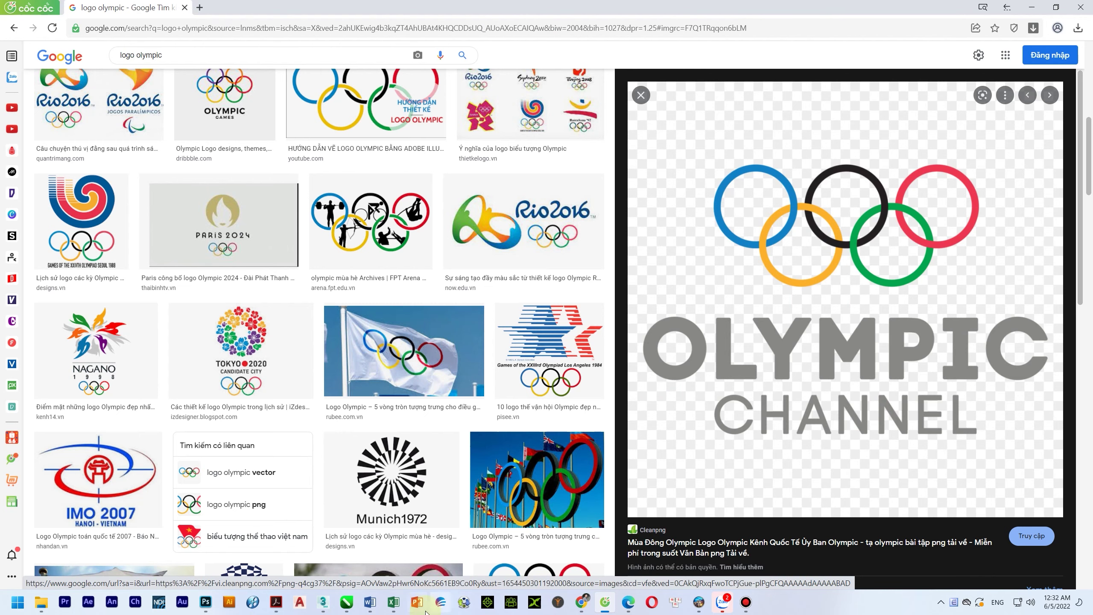
mouse_move(345, 603)
left_click(403, 547)
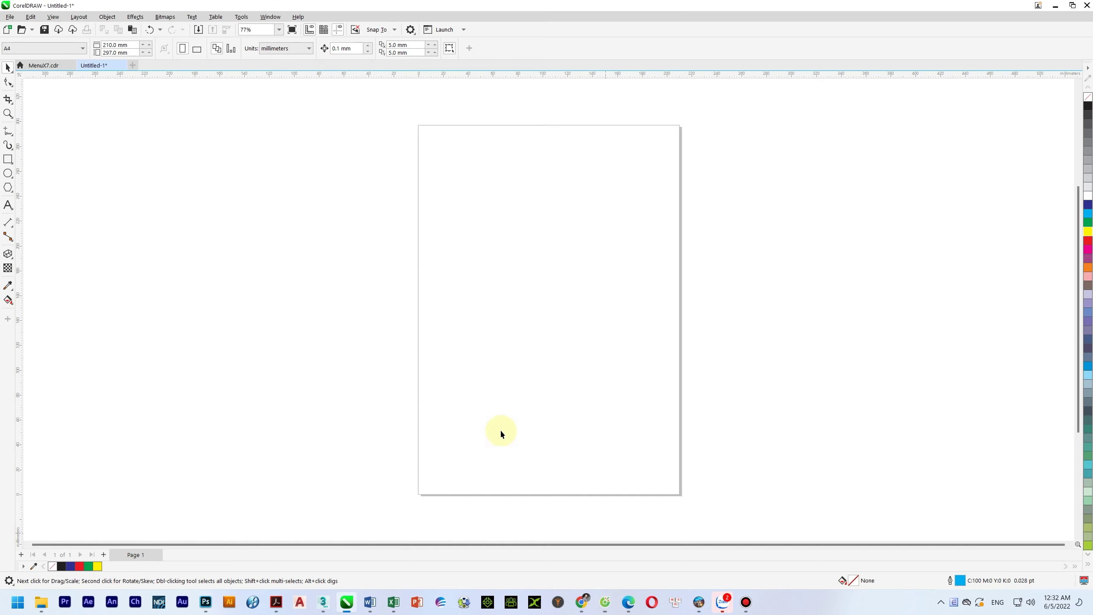
key("ctrl+v")
right_click(501, 326)
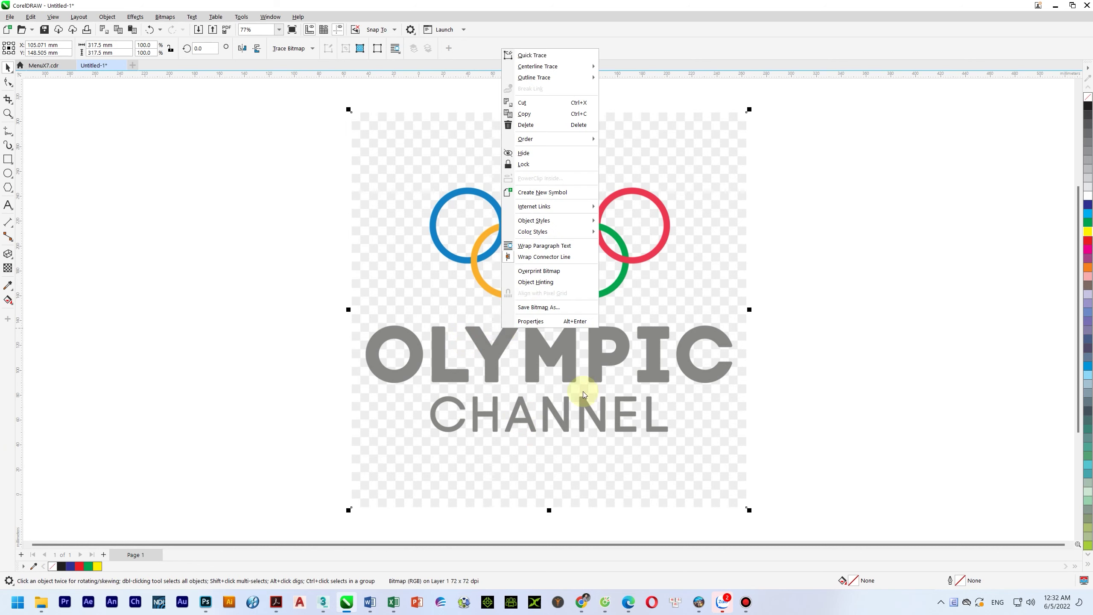
left_click(534, 163)
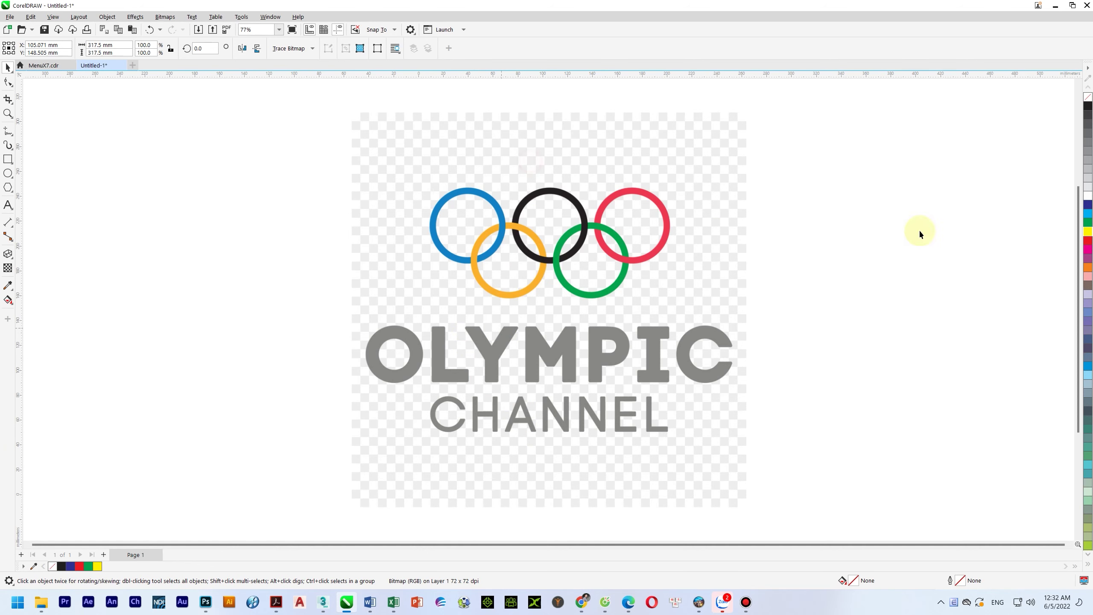
scroll(475, 272, "up", 3)
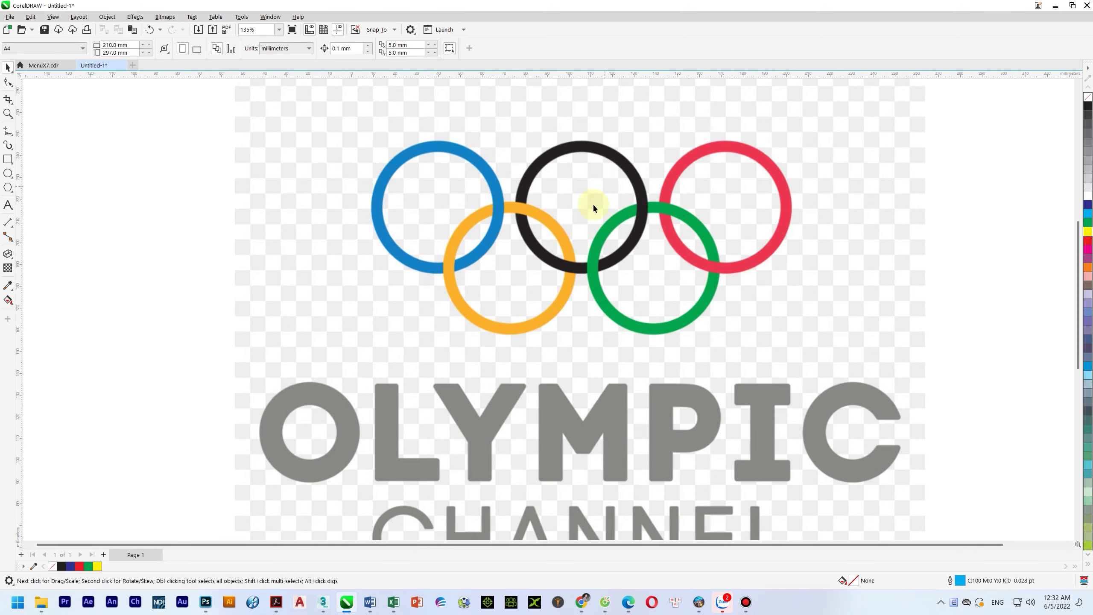
key("F10")
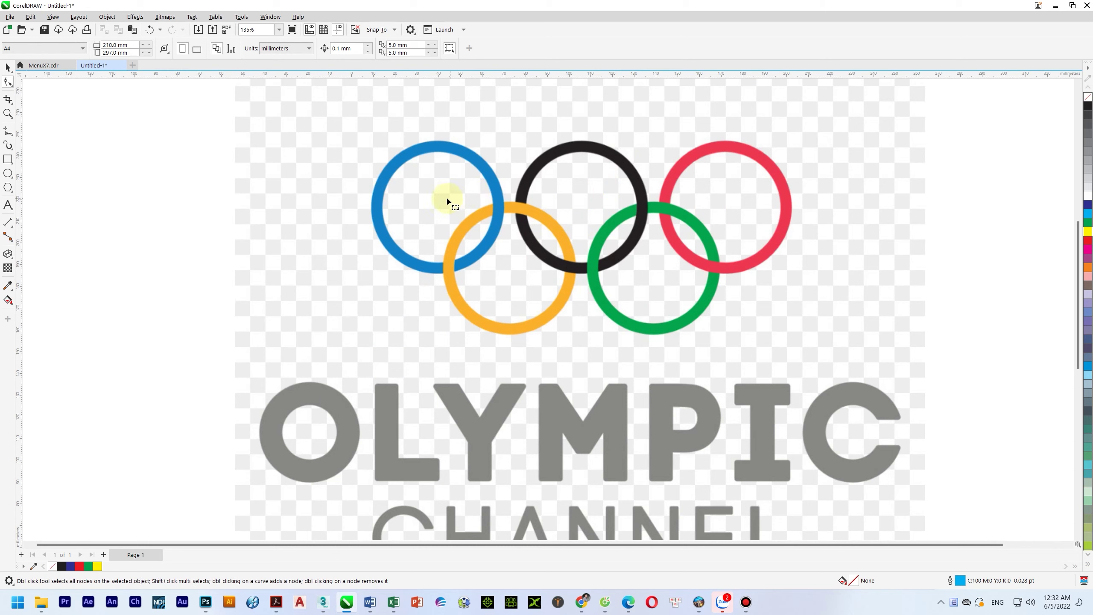
key("F9")
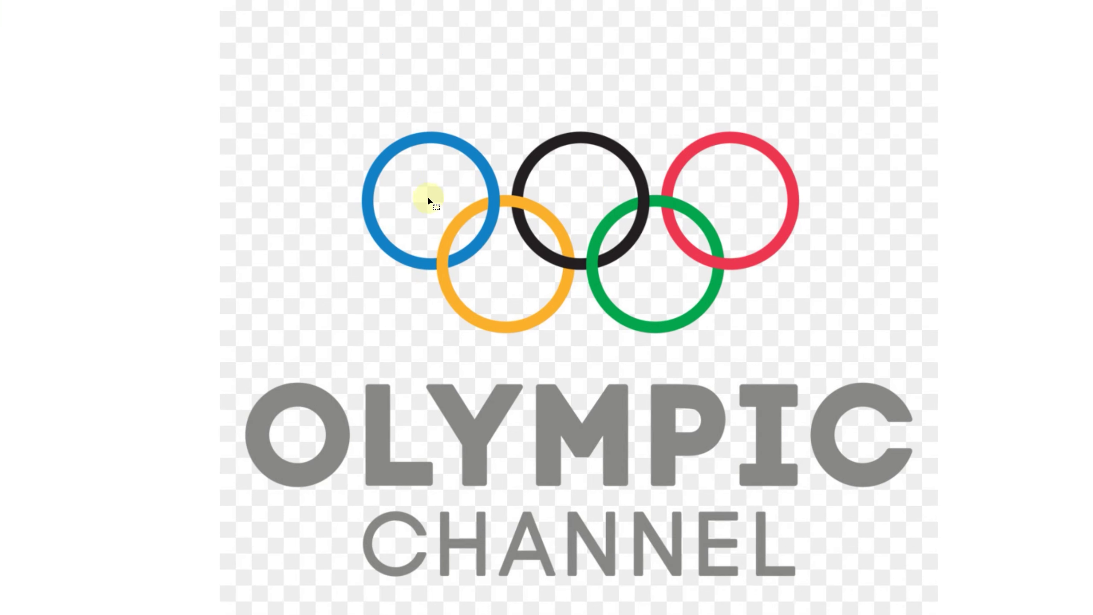
key("F9")
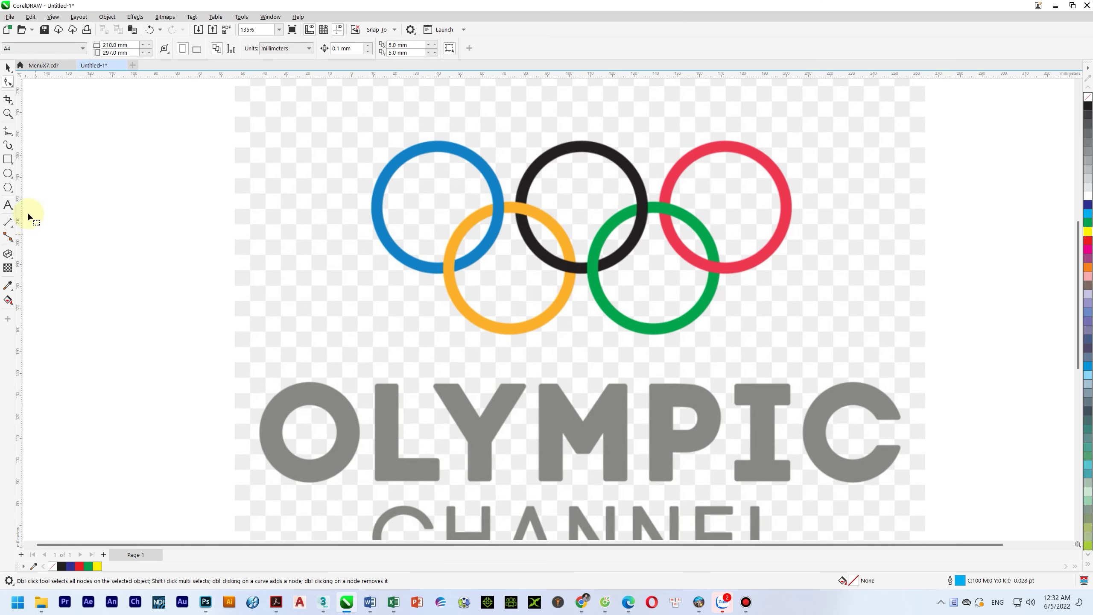
Draw a circle over the blue ring and resize it to about 51.4 mm in diameter to fit the ring's inner edge
left_click(8, 174)
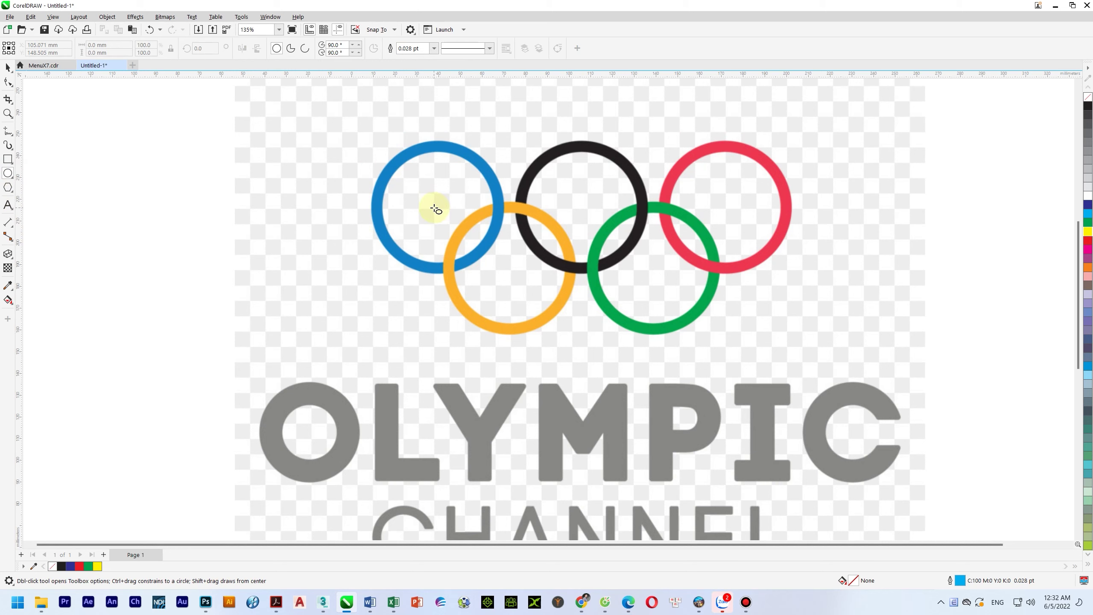
left_click_drag(434, 209, 483, 260)
left_click_drag(489, 155, 517, 151)
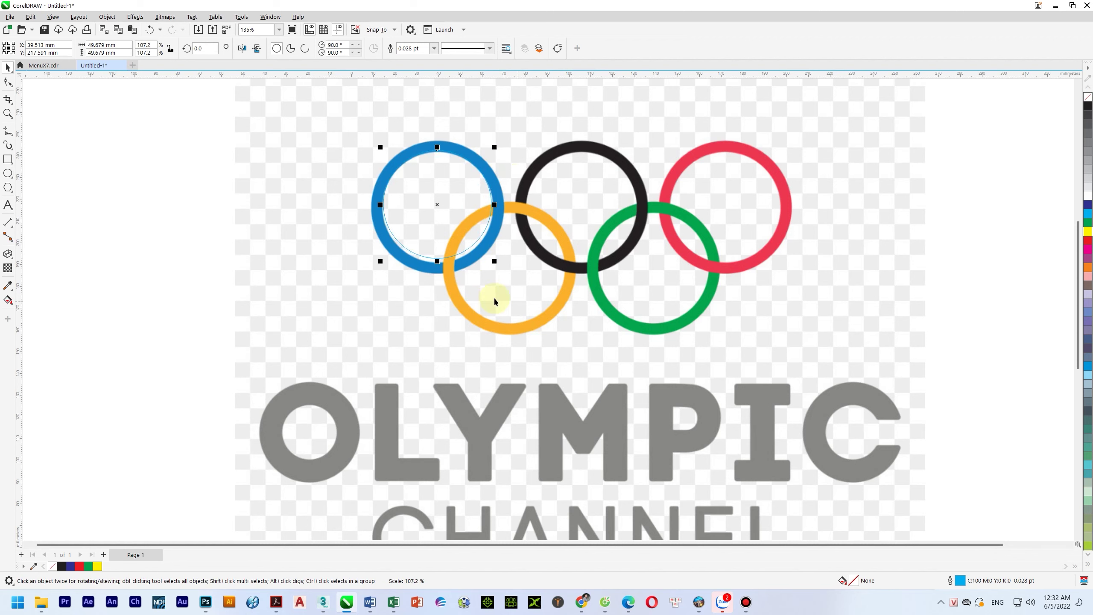
left_click_drag(494, 262, 497, 264)
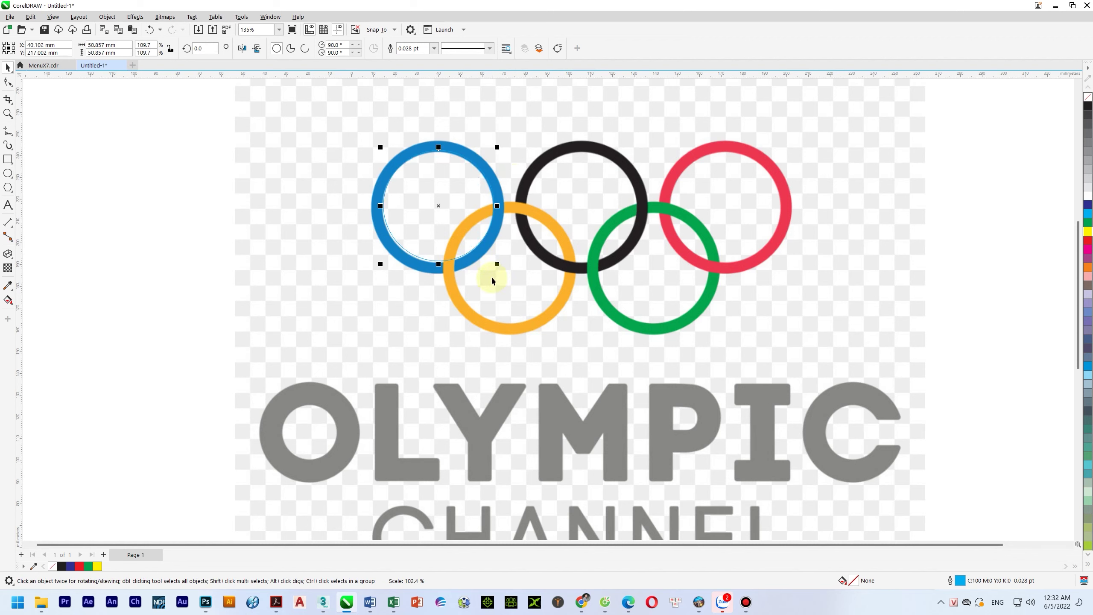
left_click_drag(383, 265, 381, 267)
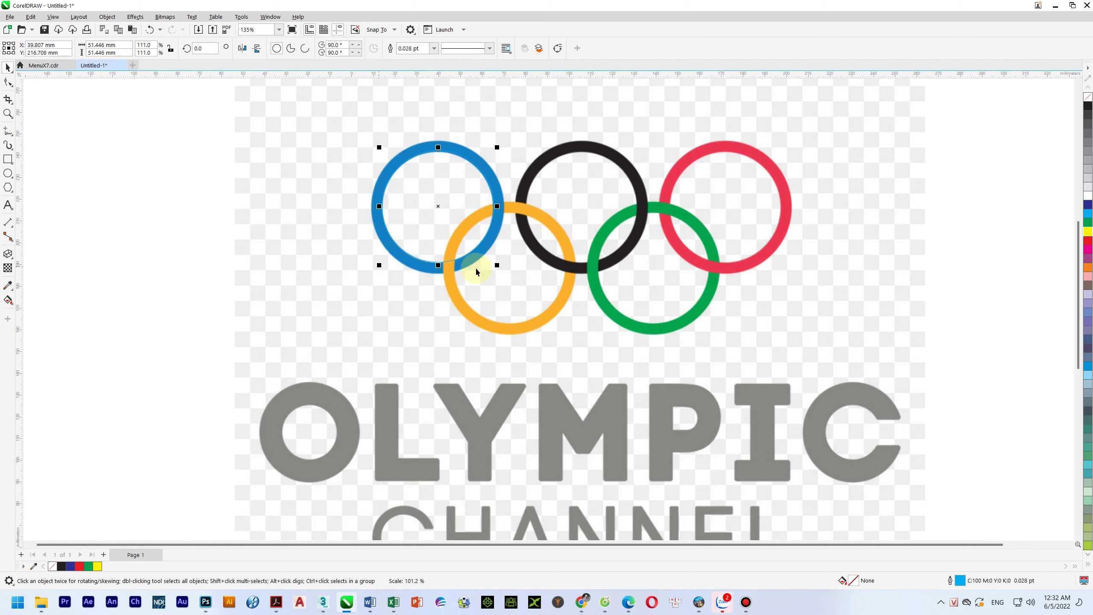
Make an enlarged concentric copy of the circle, about 62 mm in diameter, around the blue ring's outer edge
mouse_move(498, 267)
left_mouse_down()
mouse_move(525, 289)
mouse_move(522, 274)
mouse_move(510, 278)
left_mouse_up()
scroll(510, 279, "up", 3)
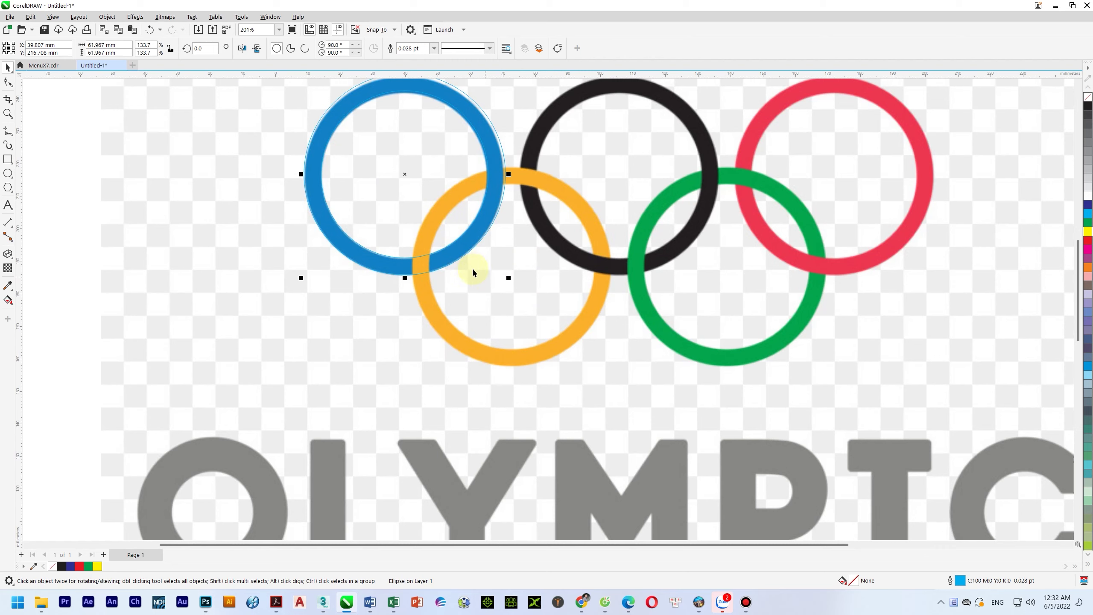
scroll(429, 236, "down", 6)
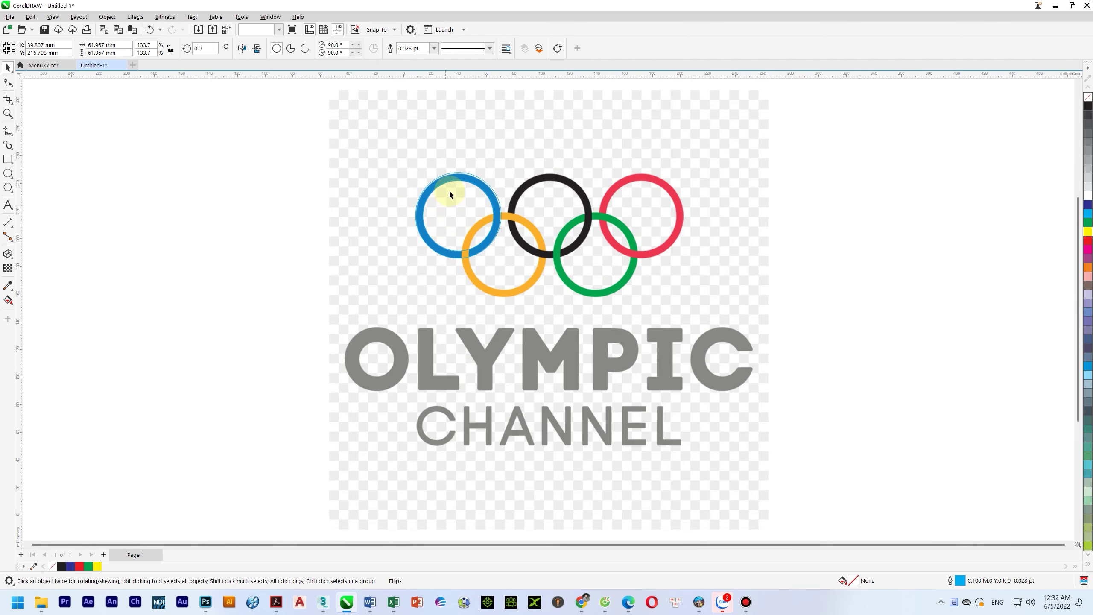
left_click_drag(450, 191, 447, 193)
key("ctrl+z")
scroll(457, 164, "up", 1)
scroll(464, 178, "up", 2)
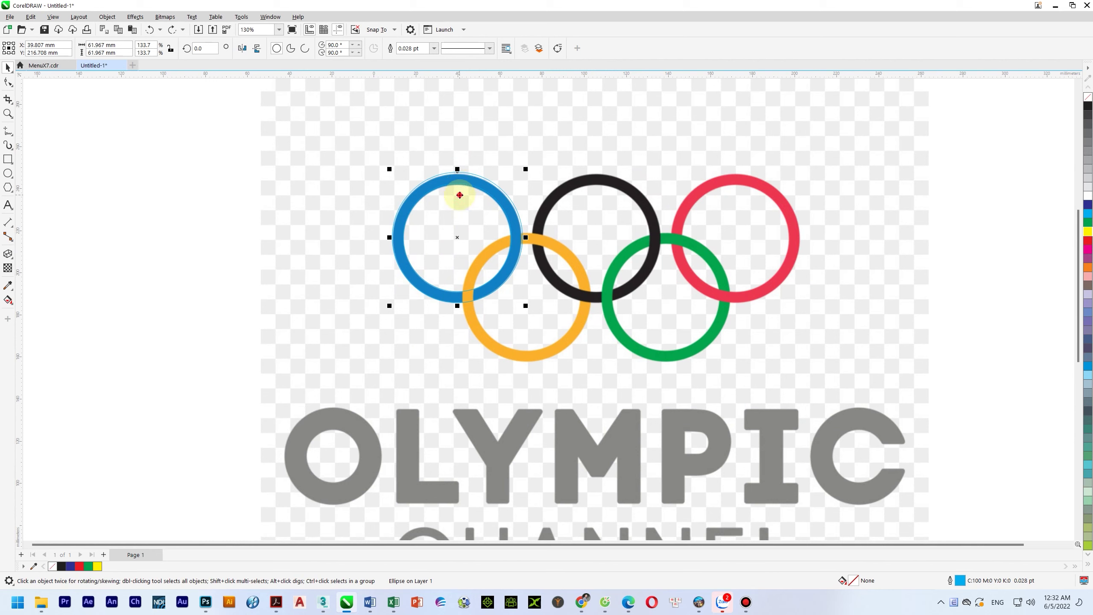
Try to subtract one of the two concentric circles on the blue ring from the other
left_click(461, 193)
left_click(464, 187)
left_click(460, 190, "shift")
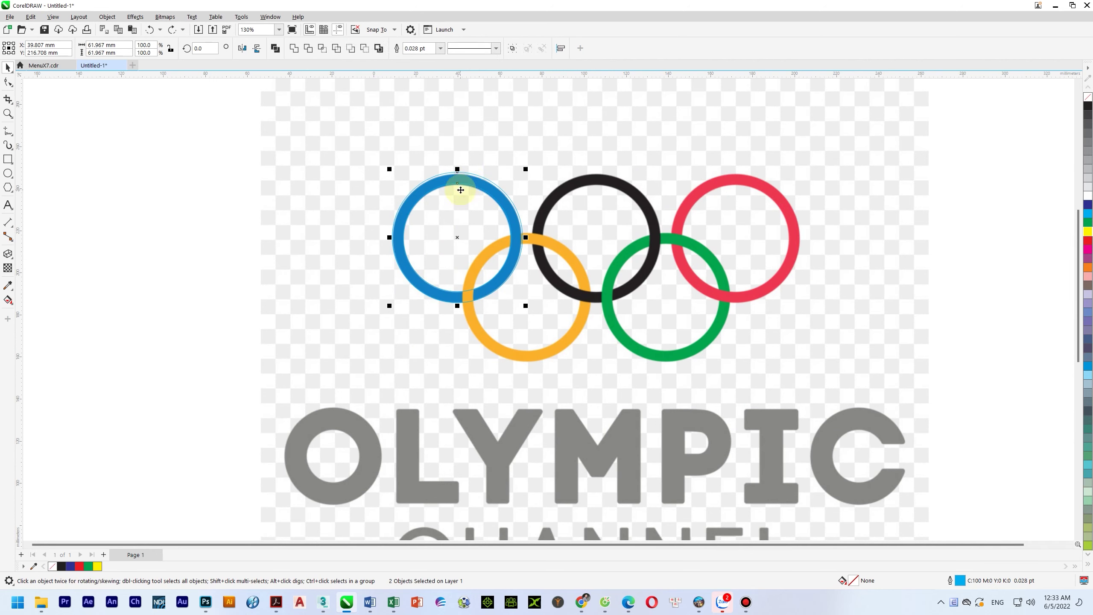
left_click(362, 48)
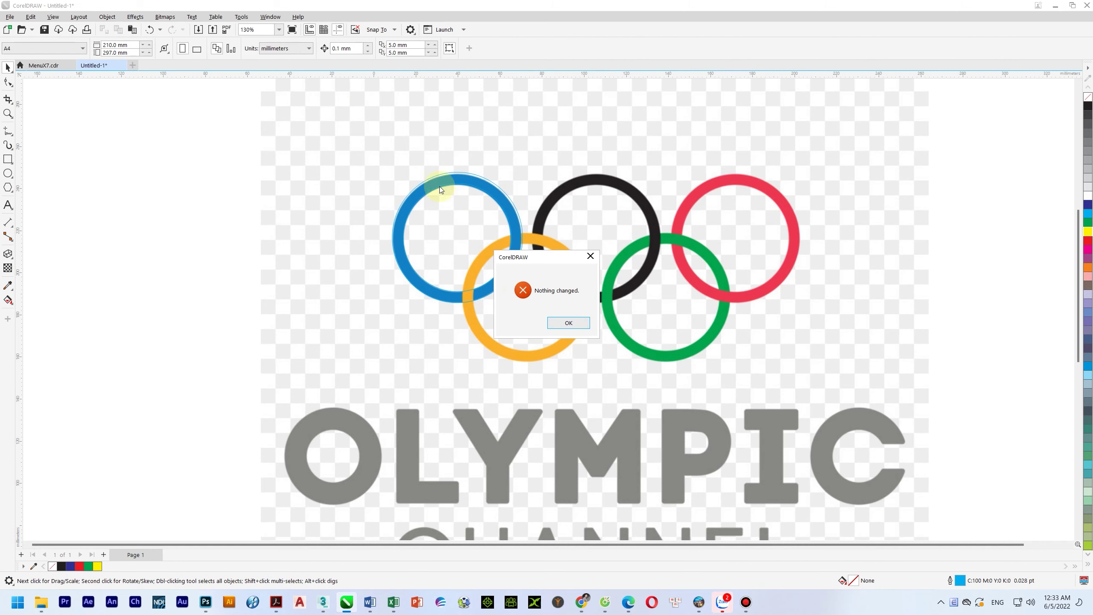
left_click(568, 323)
Combine the two concentric circles into one curve and place copies of it over the black and red rings
left_click(469, 180, "shift")
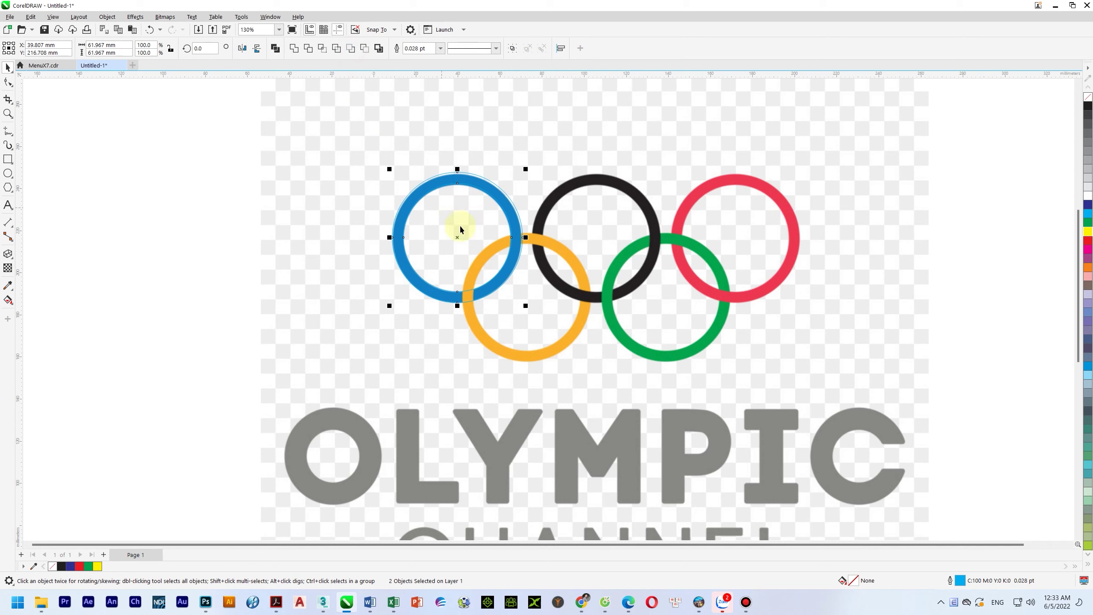
key("ctrl+l")
left_click_drag(457, 237, 597, 245)
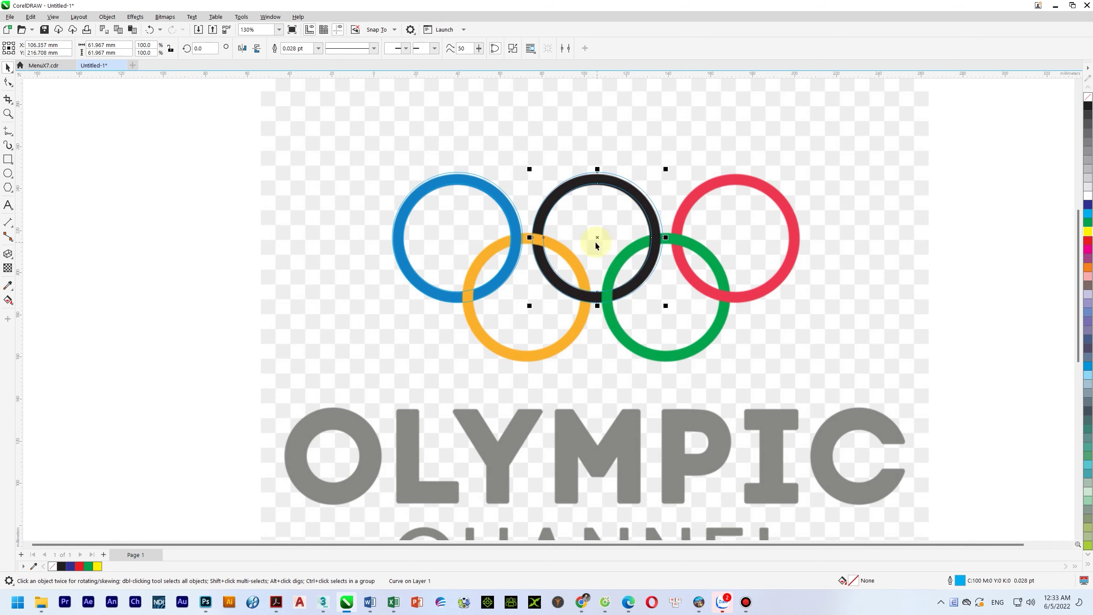
left_click(39, 17)
left_click(43, 52)
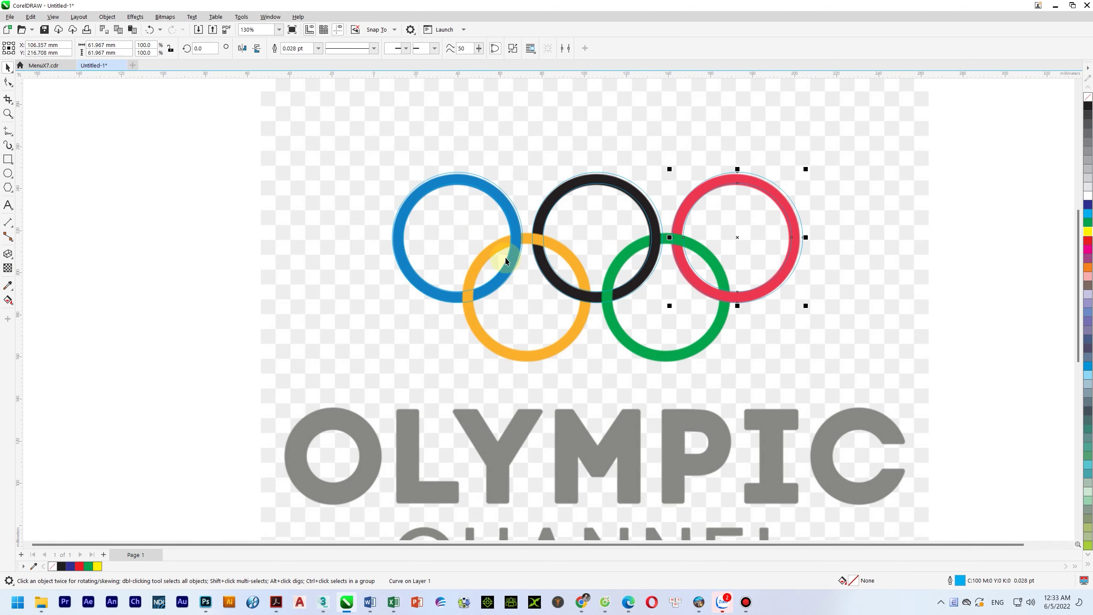
Place copies of the two ring curves from the black and red rings over the yellow and green rings
left_click_drag(878, 146, 517, 332)
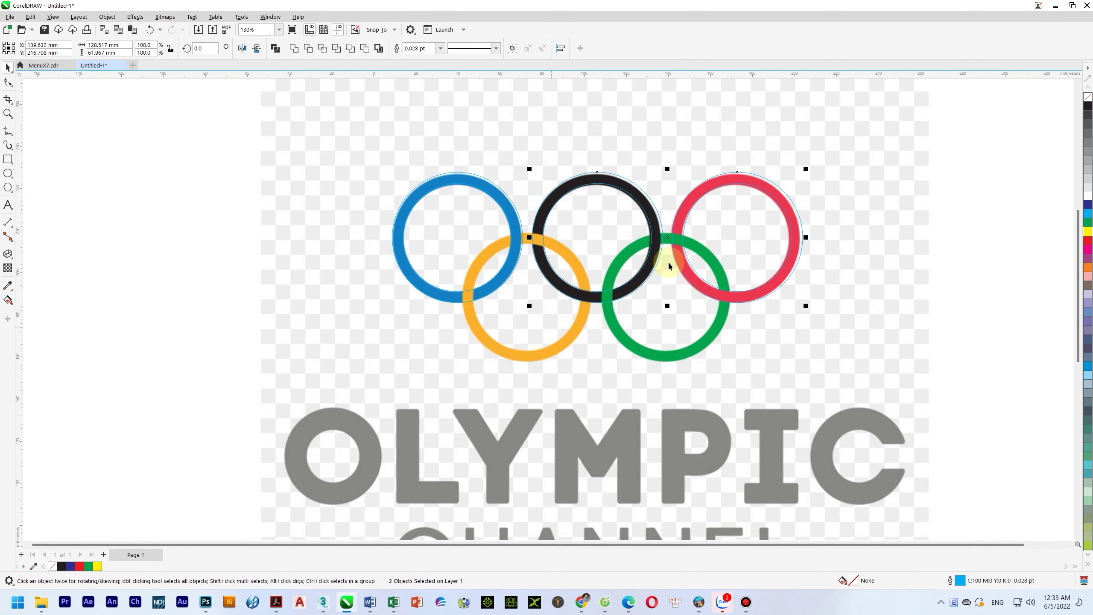
left_click_drag(906, 148, 523, 327)
left_click_drag(666, 240, 596, 302)
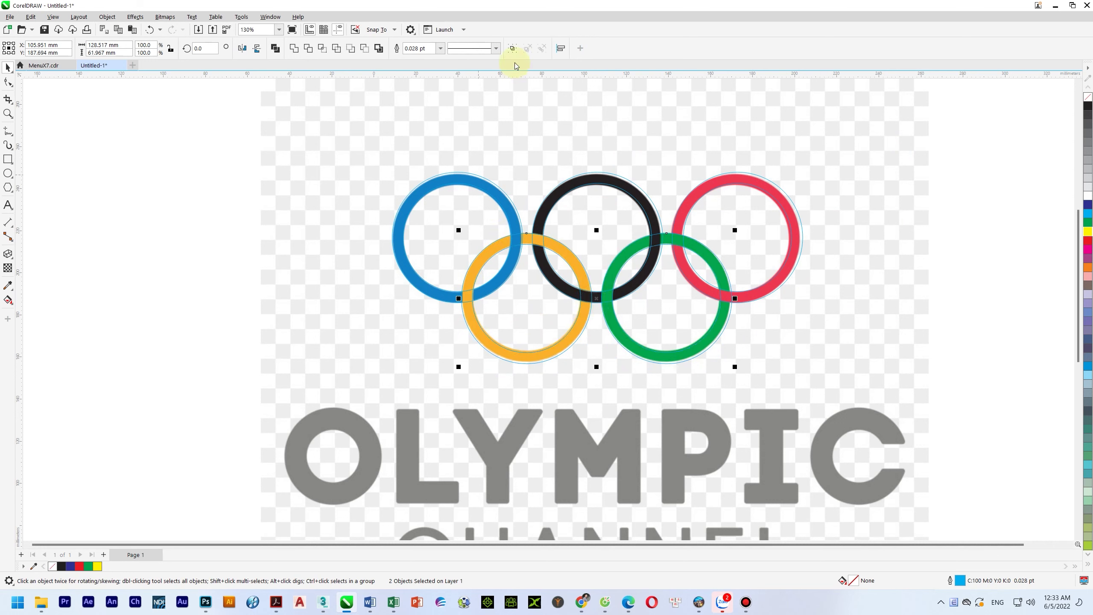
Group the two lower ring curves together and the three upper ring curves together
left_click(512, 48)
left_click_drag(808, 302, 833, 309)
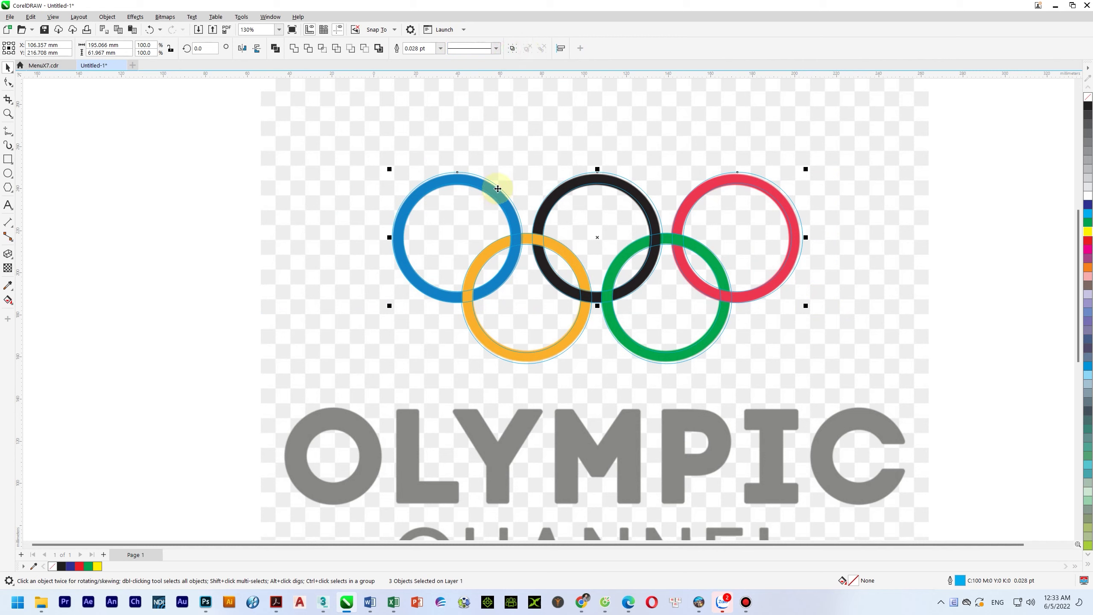
left_click(481, 334, "shift")
key("ctrl+g")
Align the centers of the upper and lower ring groups horizontally and ungroup all the ring curves
left_click(151, 30)
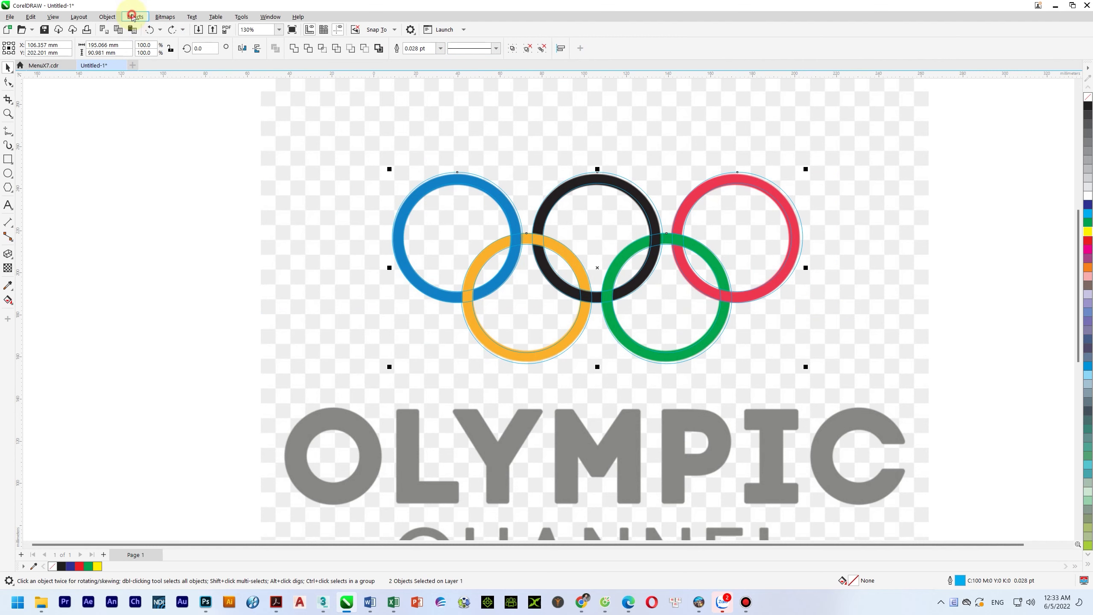
left_click(132, 16)
left_click(107, 16)
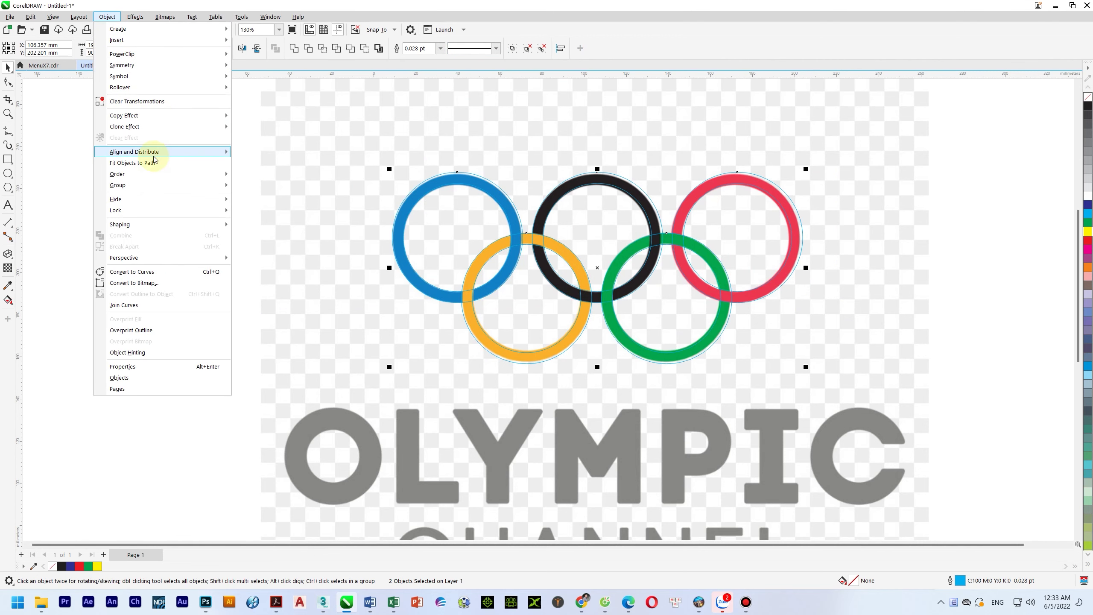
mouse_move(154, 160)
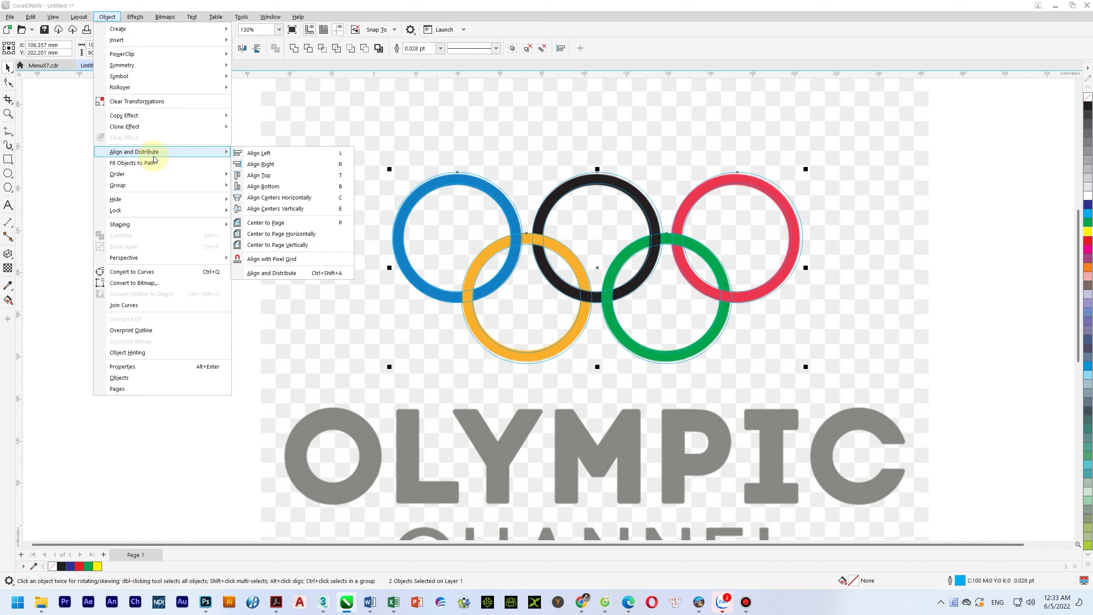
left_click(253, 201)
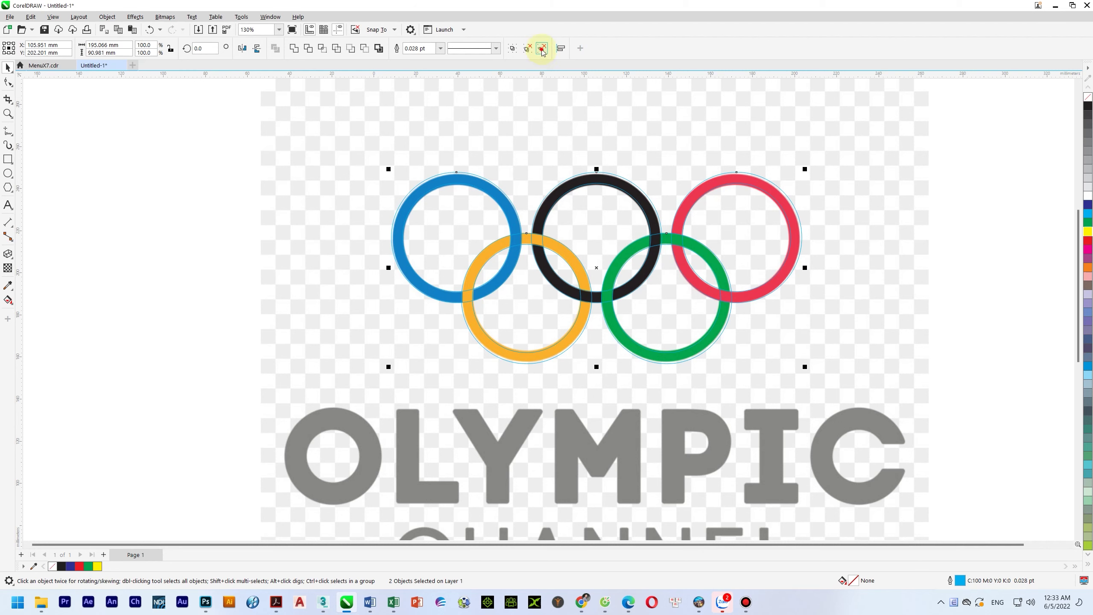
Fill the traced curves over the blue, black, red and green rings with cyan, black, red and green respectively
left_click(430, 179)
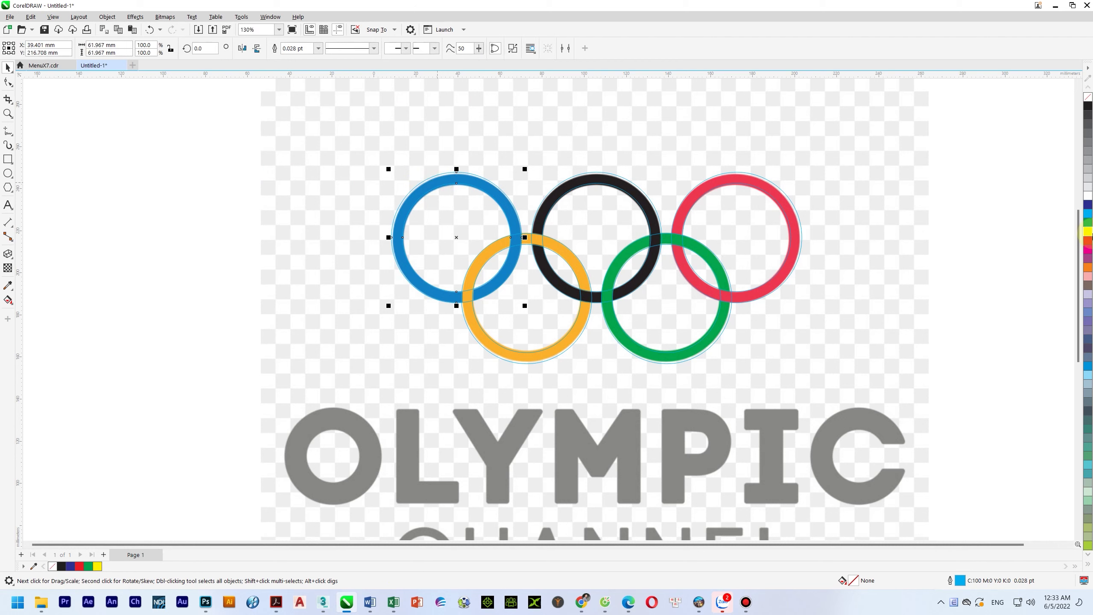
left_click(1088, 214)
left_click(593, 178)
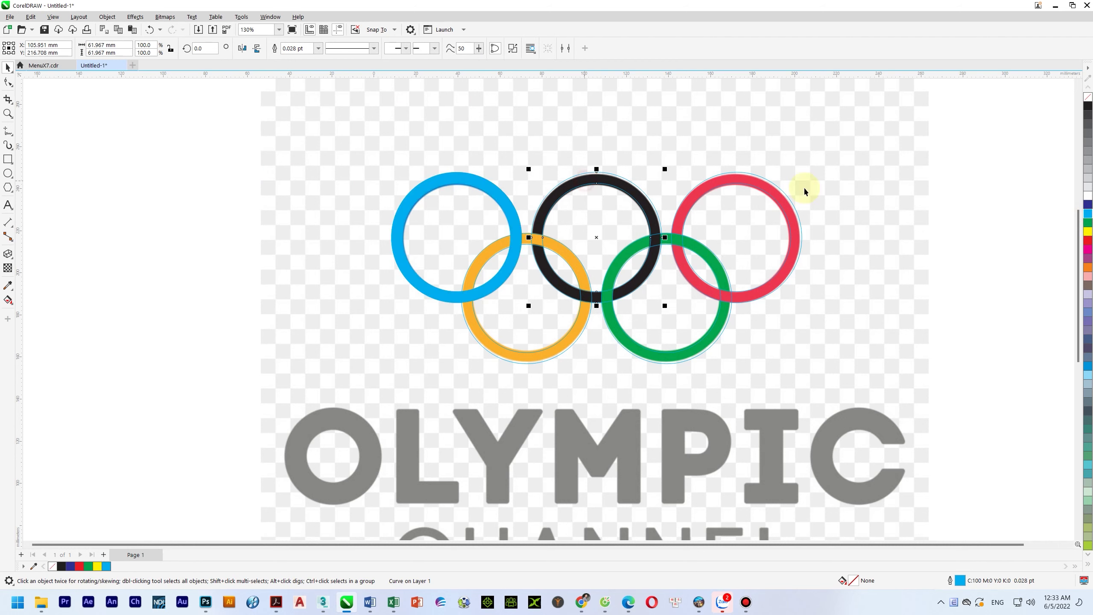
left_click(1088, 106)
left_click(717, 185)
left_click(1087, 247)
left_click(723, 323)
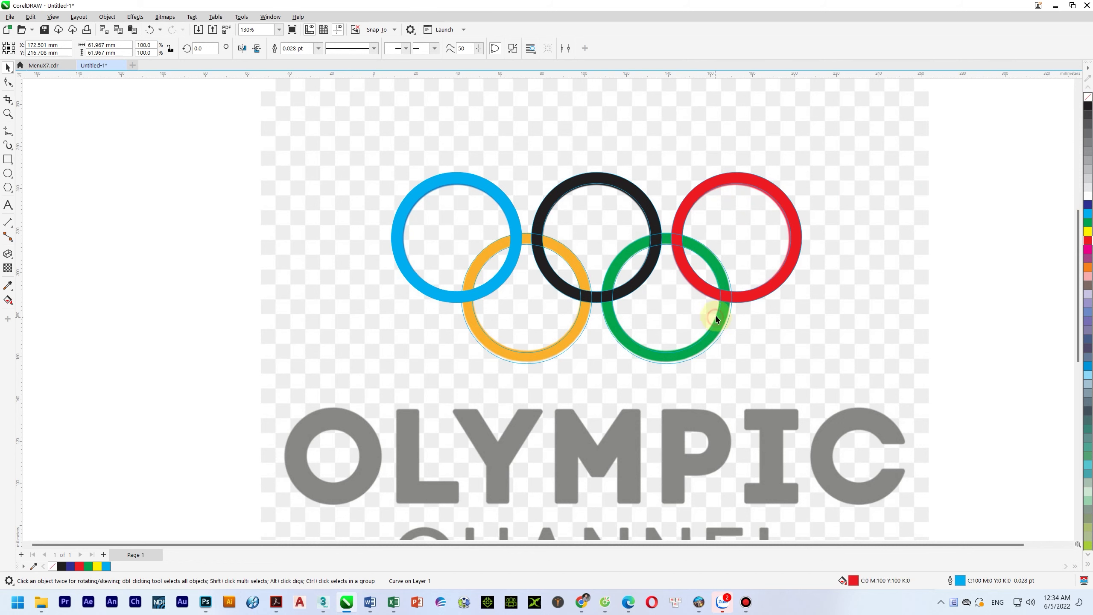
left_click(1087, 222)
Fill the traced curve over the yellow ring with golden yellow (C0 M20 Y100 K0)
left_click(589, 327)
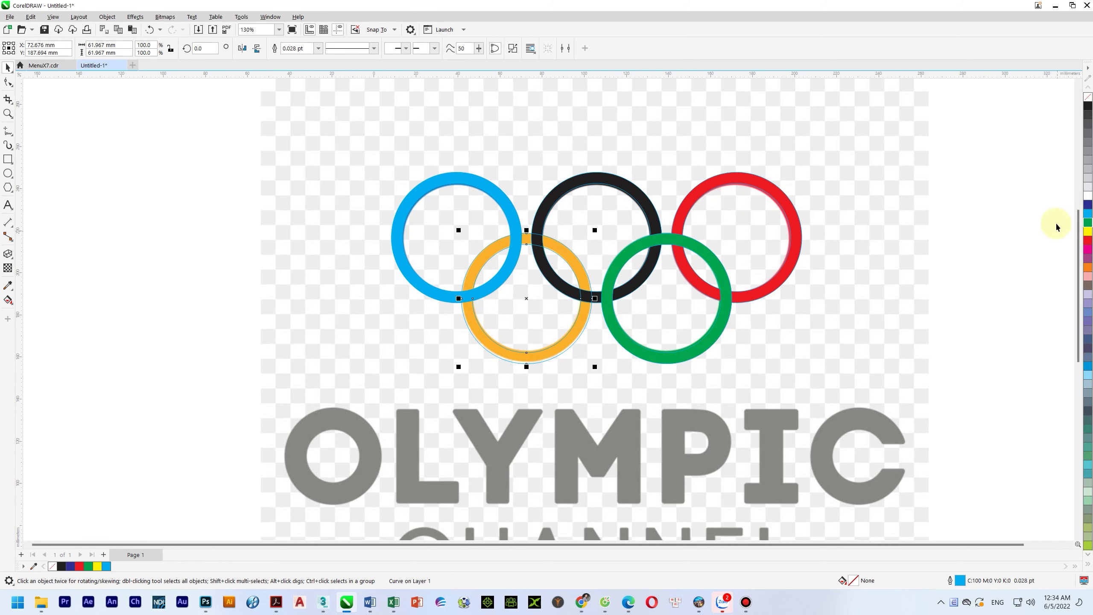
left_click(1088, 233)
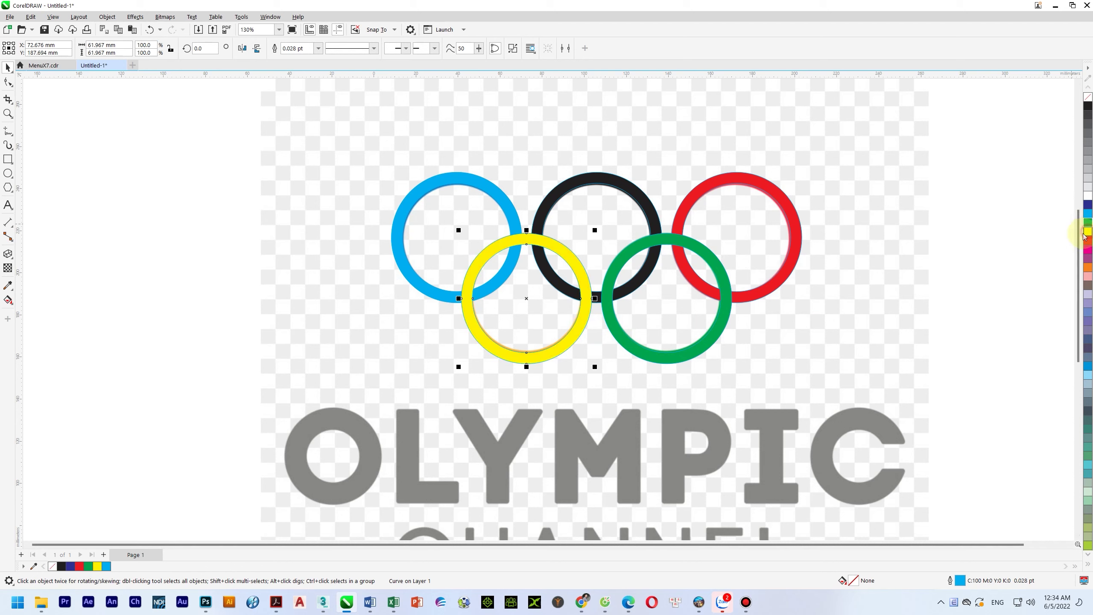
left_click(1088, 563)
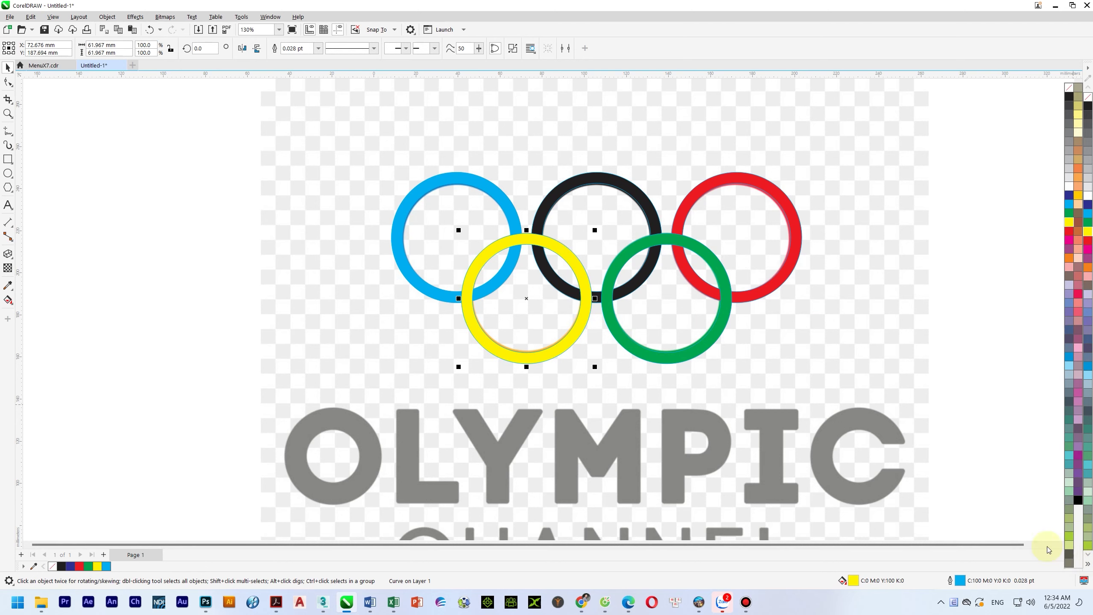
left_click(1078, 196)
key("Escape")
Move all five filled rings straight down onto the OLYMPIC lettering, centered at about Y 108.6 mm
scroll(689, 280, "down", 2)
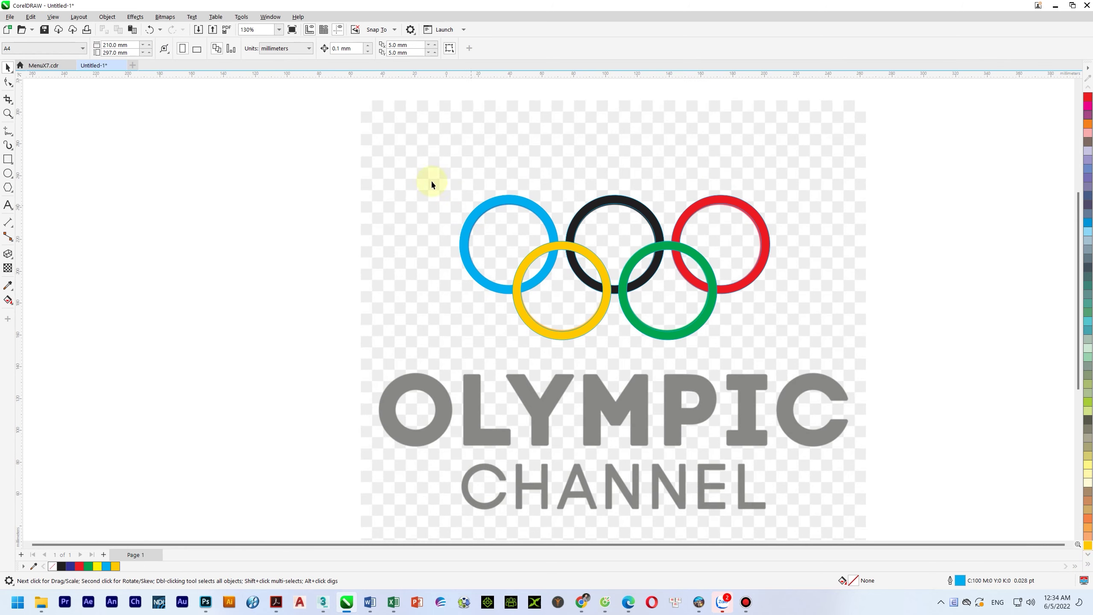
left_click_drag(600, 286, 627, 408)
left_click(954, 362)
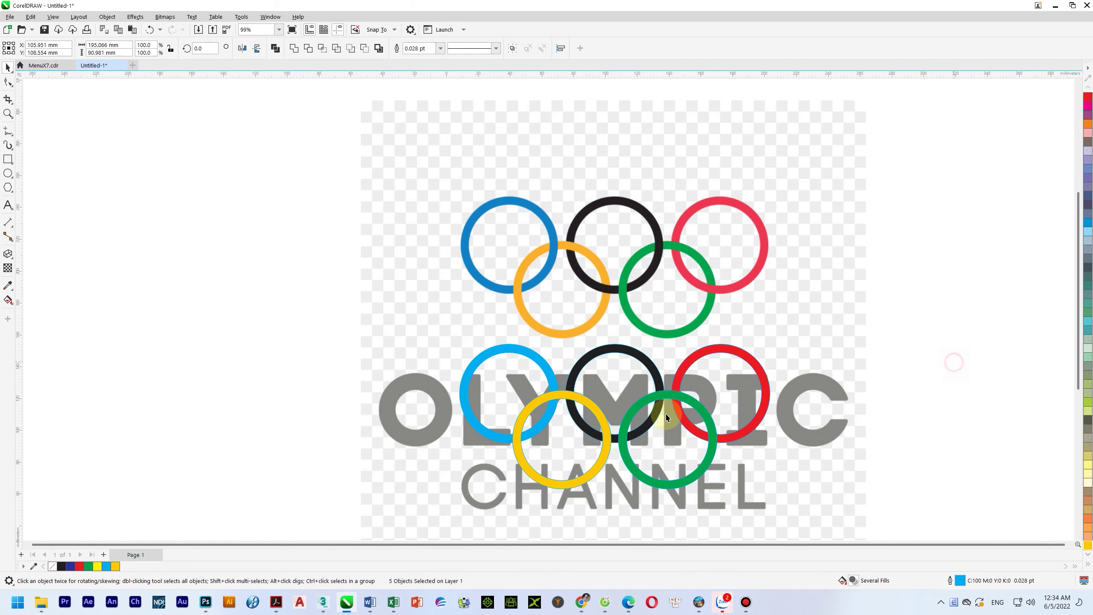
Intersect the yellow and blue vector rings and delete the upper overlap piece, keeping only the lower one
scroll(510, 454, "up", 2)
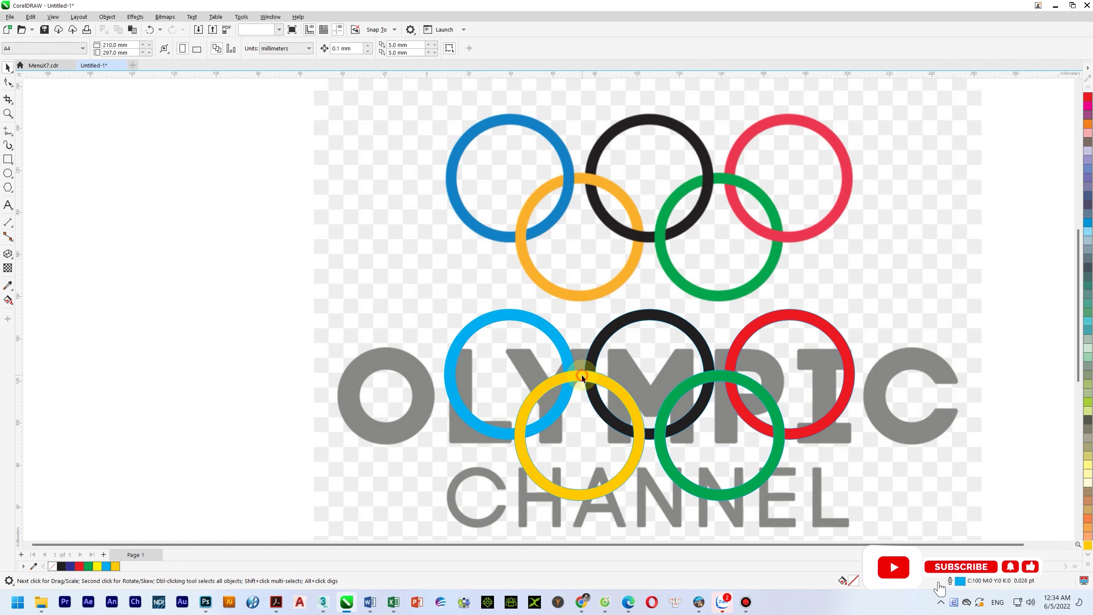
left_click(582, 381)
left_click(559, 346, "shift")
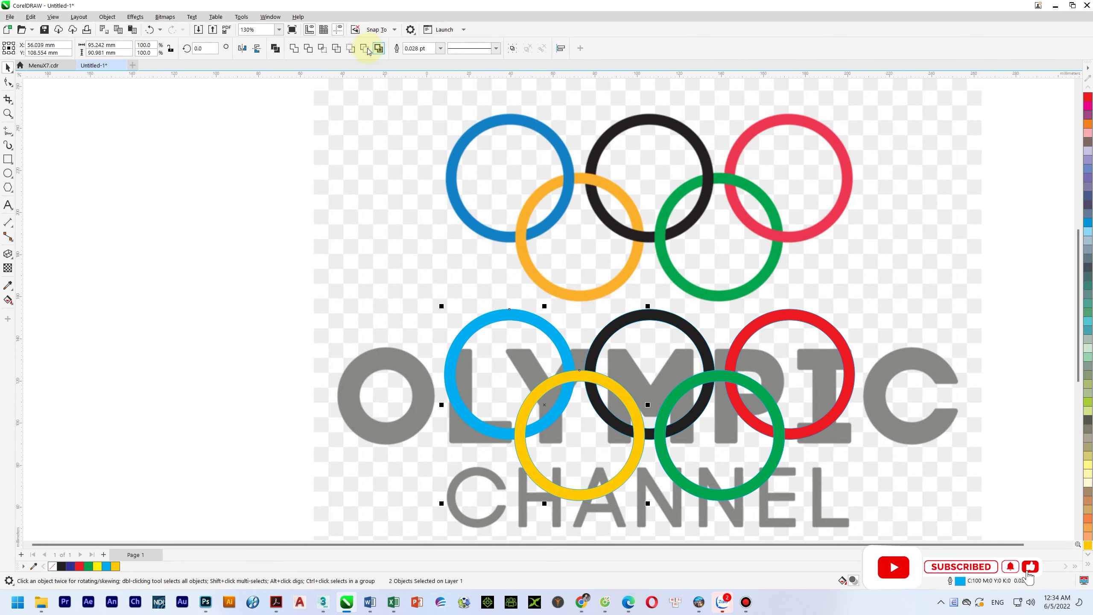
left_click(322, 48)
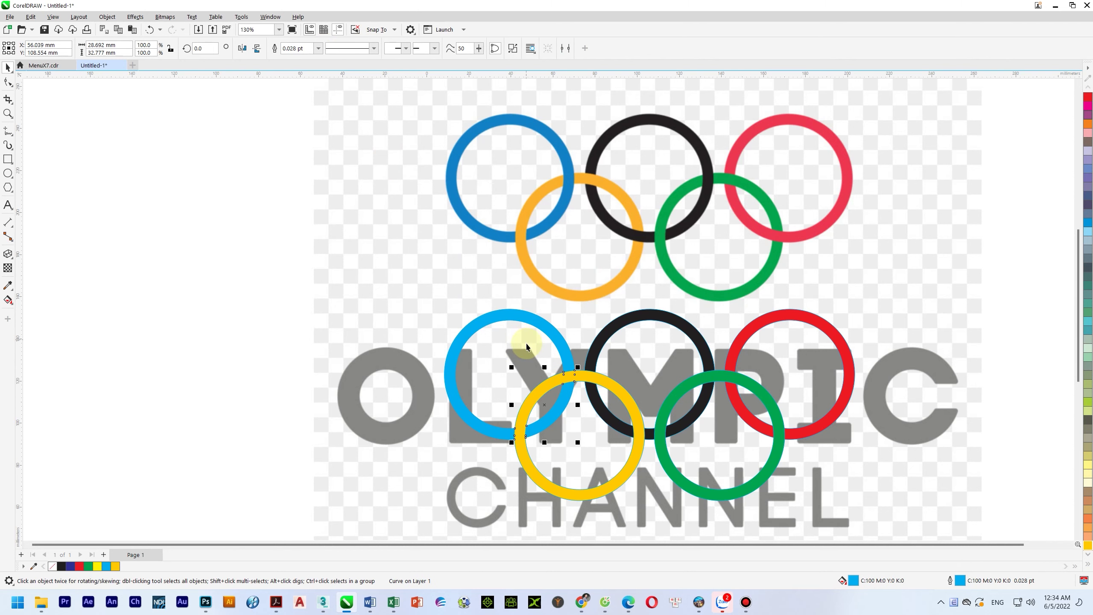
left_click(9, 83)
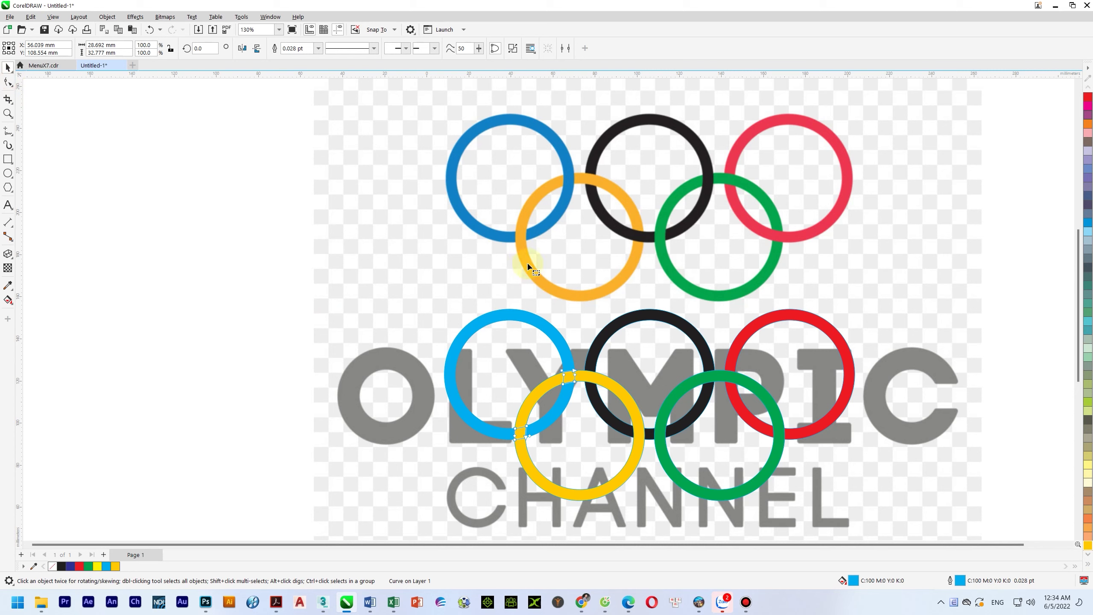
left_click_drag(554, 361, 587, 387)
key("Delete")
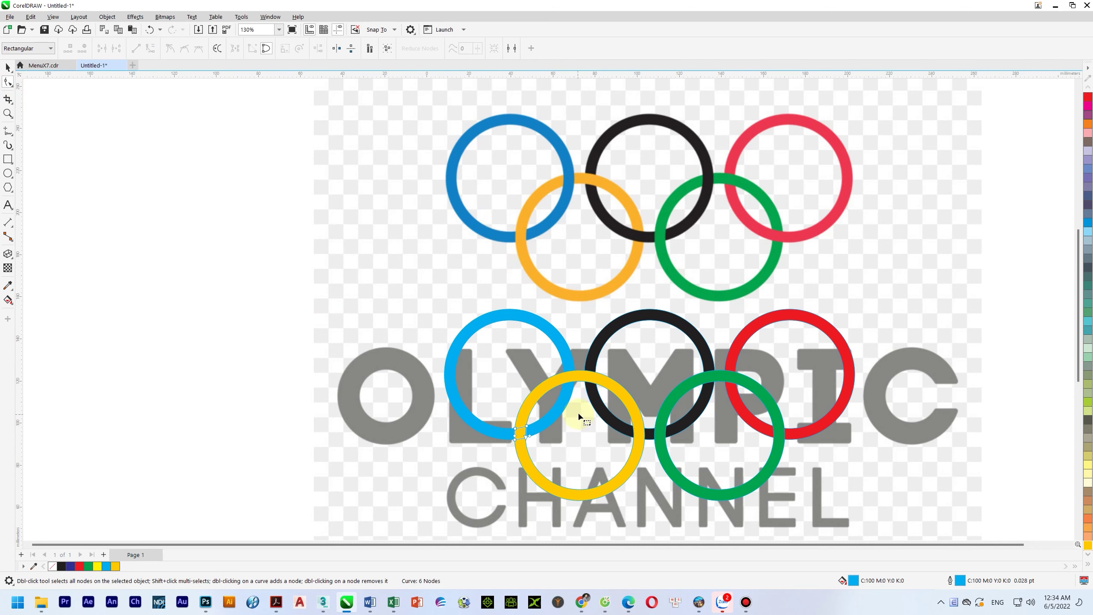
key("space")
left_click(576, 326)
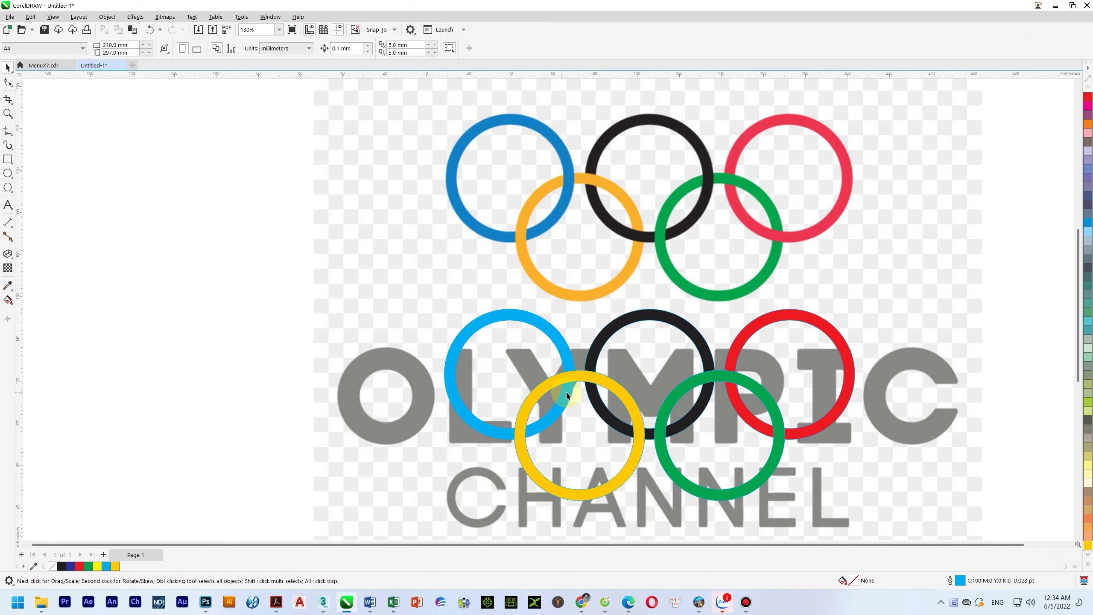
Intersect the black and yellow vector rings and delete the upper overlap piece, keeping only the lower one
left_click(604, 346)
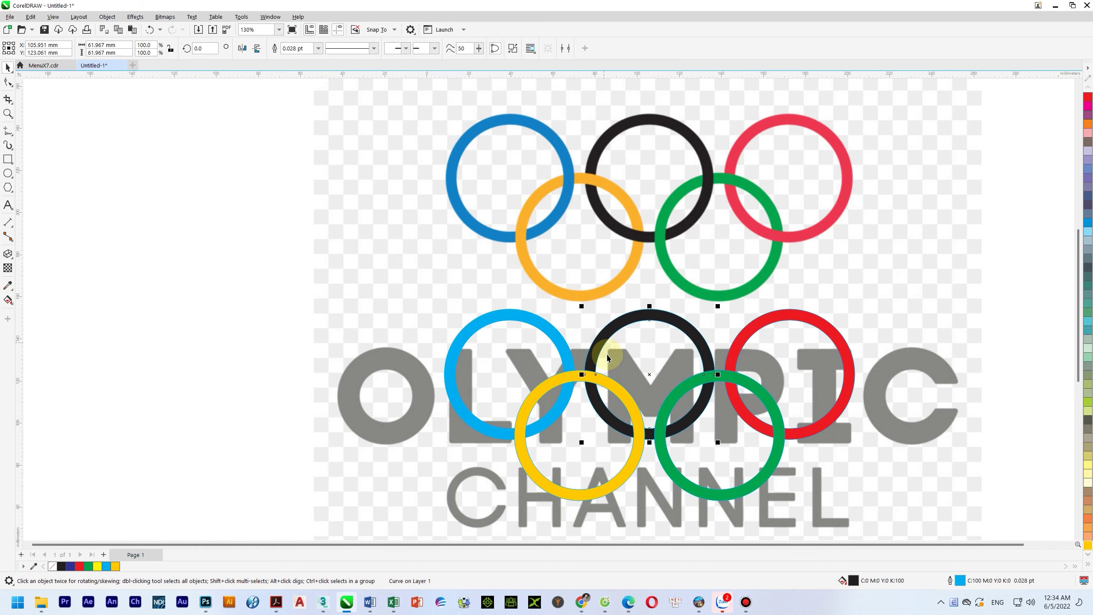
left_click(608, 379, "shift")
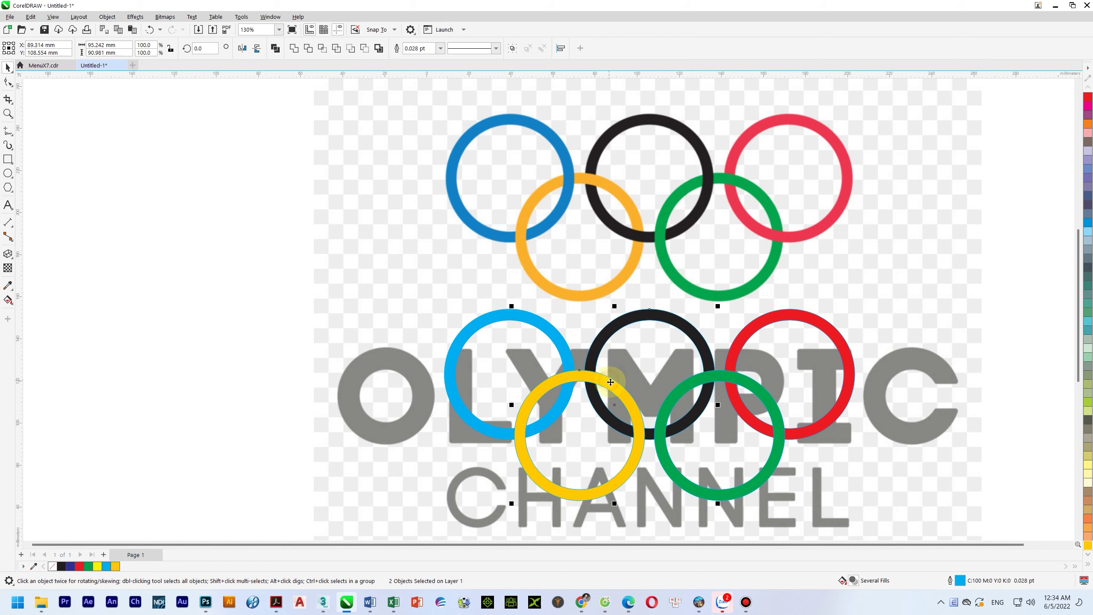
left_click(322, 50)
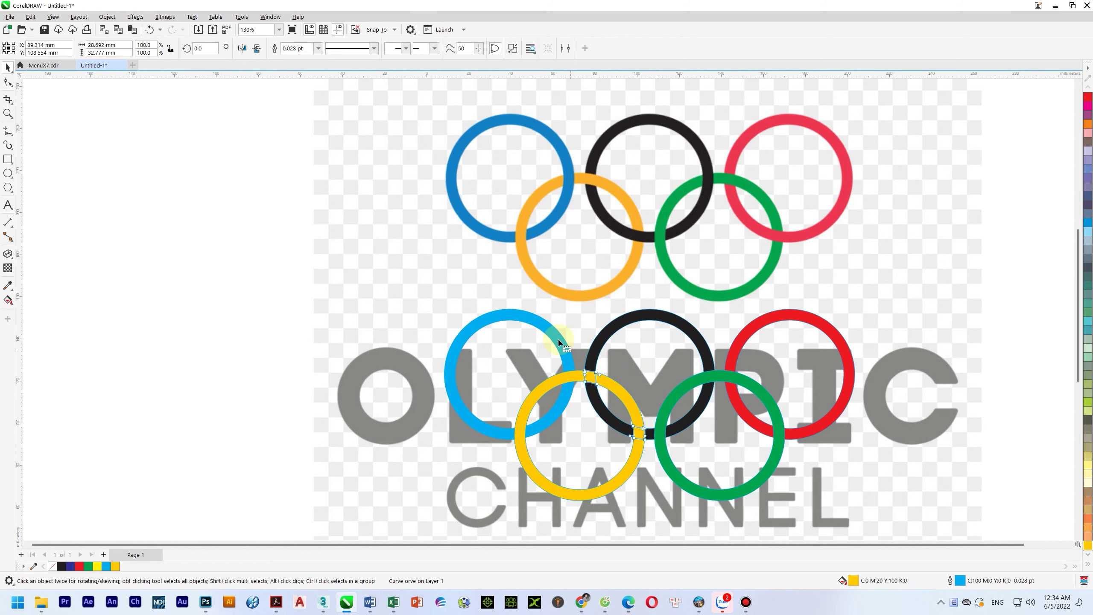
key("space")
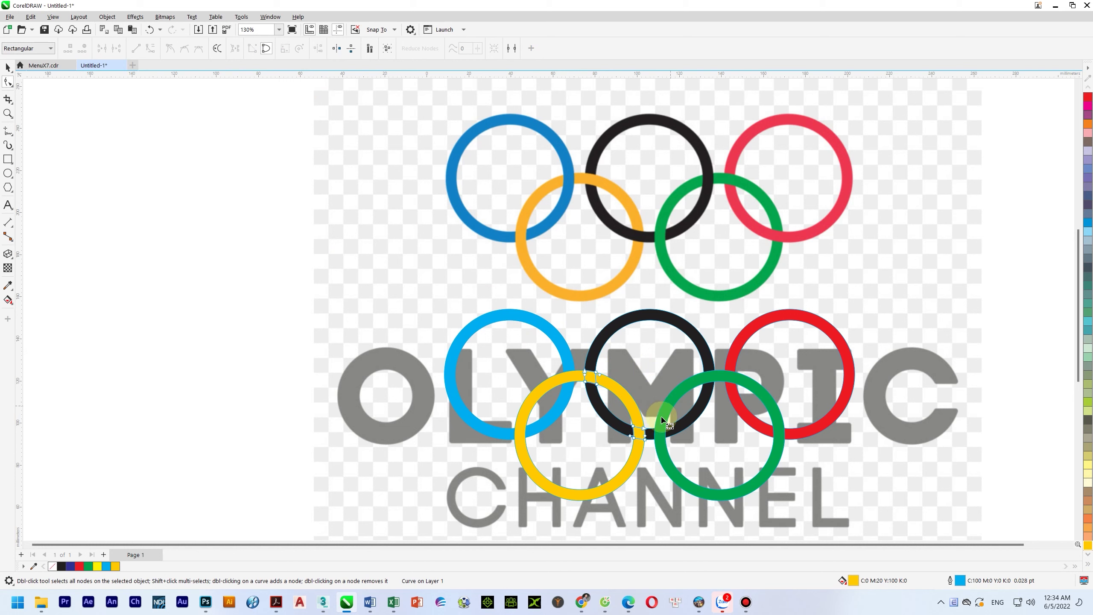
left_click_drag(680, 418, 610, 445)
left_click_drag(569, 360, 609, 401)
key("Delete")
key("space")
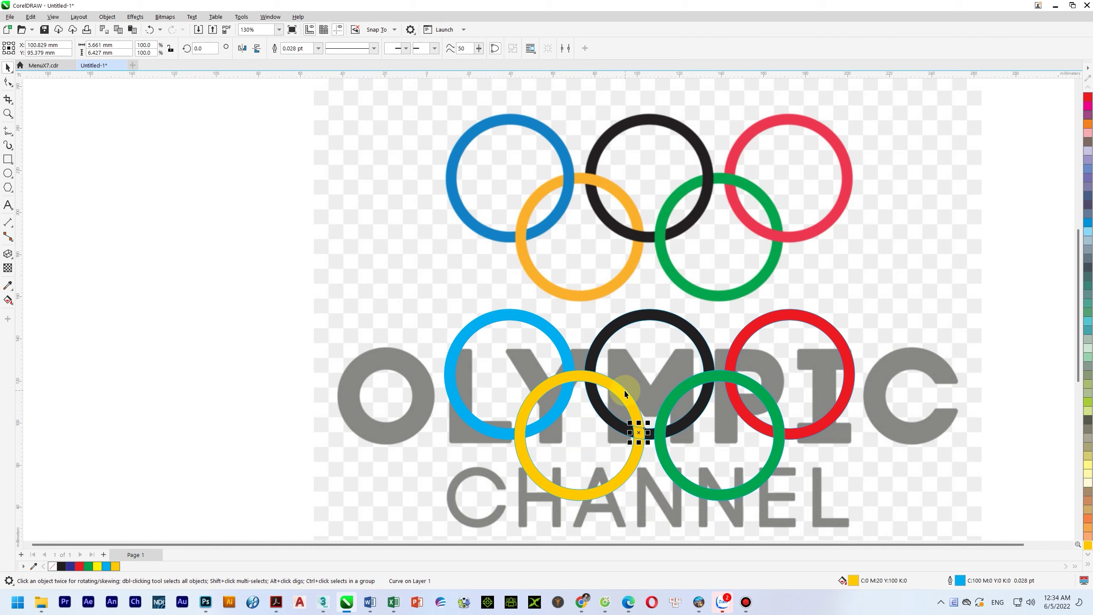
Bring the black ring in front of the yellow ring, with the lower yellow overlap piece on top of it
left_click(625, 324)
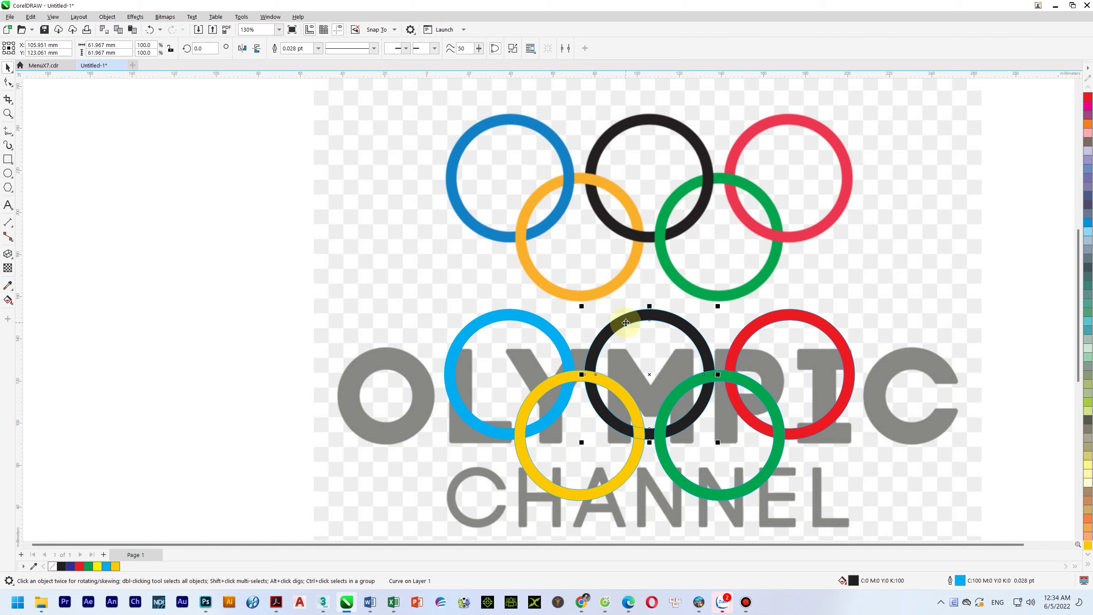
left_click(608, 404)
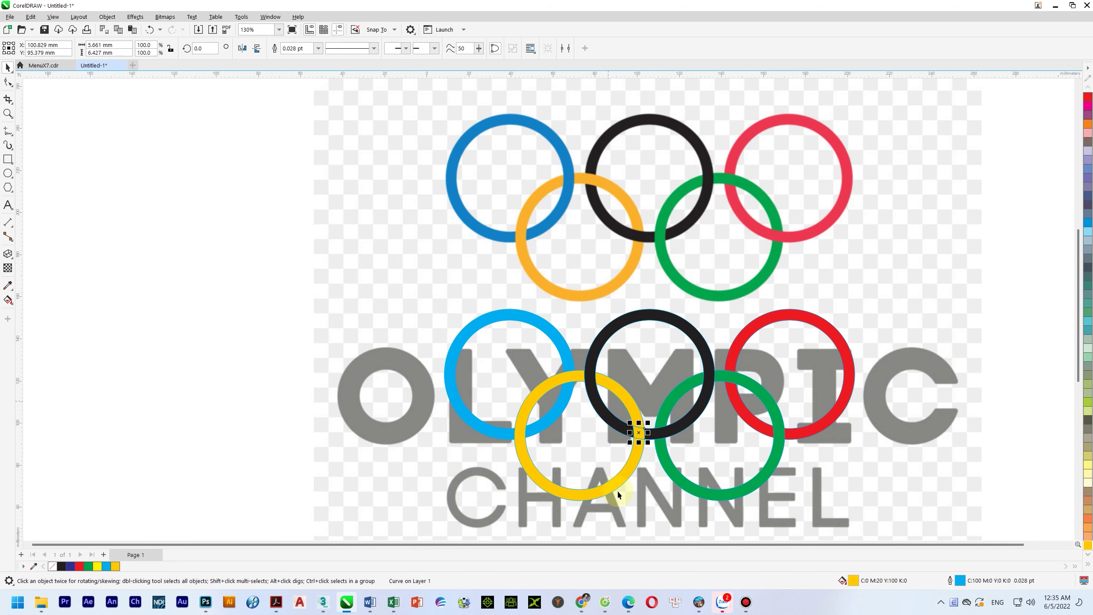
left_click(654, 470)
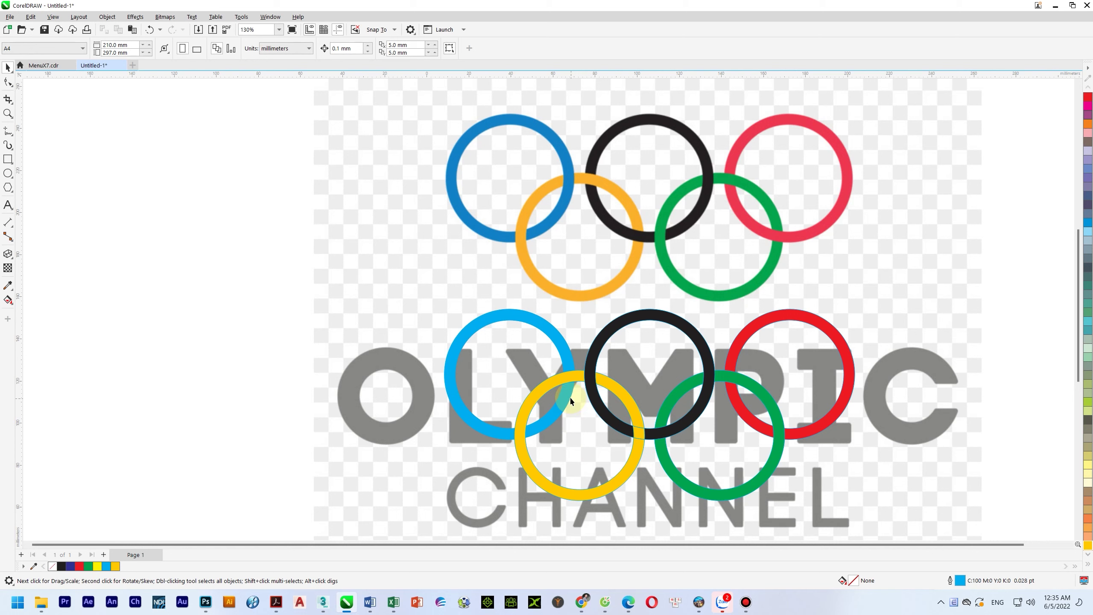
Bring the blue ring in front of the yellow ring and fill their lower overlap piece with golden yellow on top
left_click(567, 367)
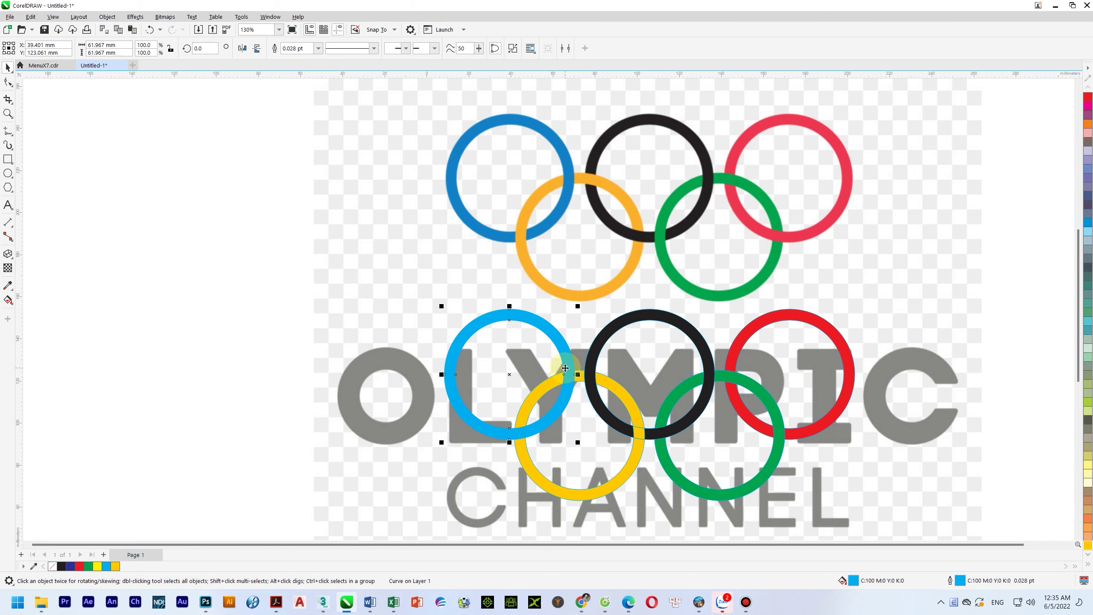
left_click_drag(398, 500, 567, 417)
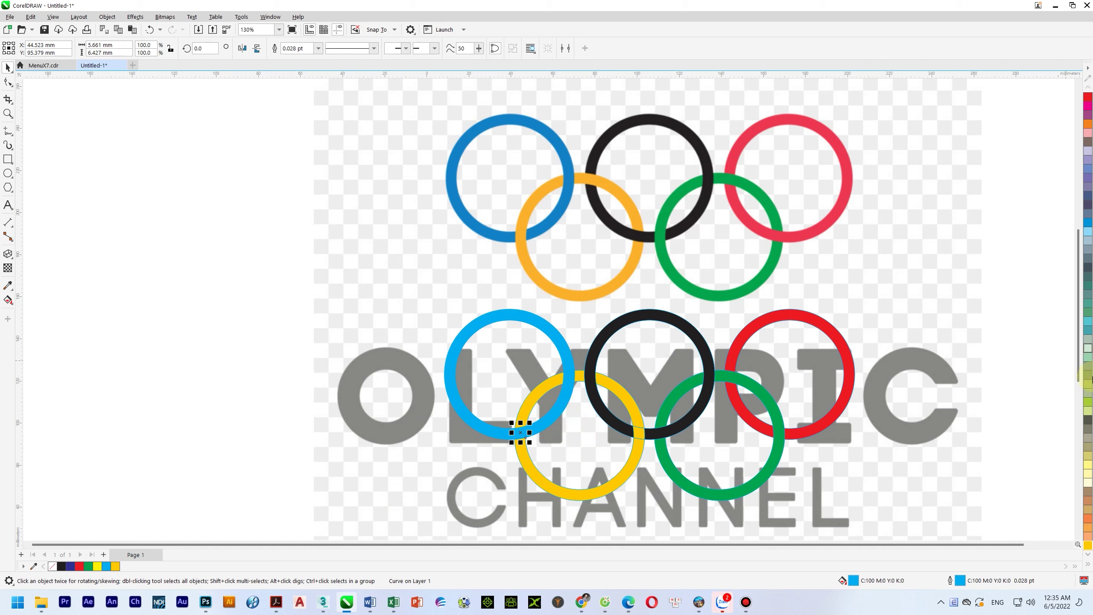
left_click(115, 566)
left_click(402, 463)
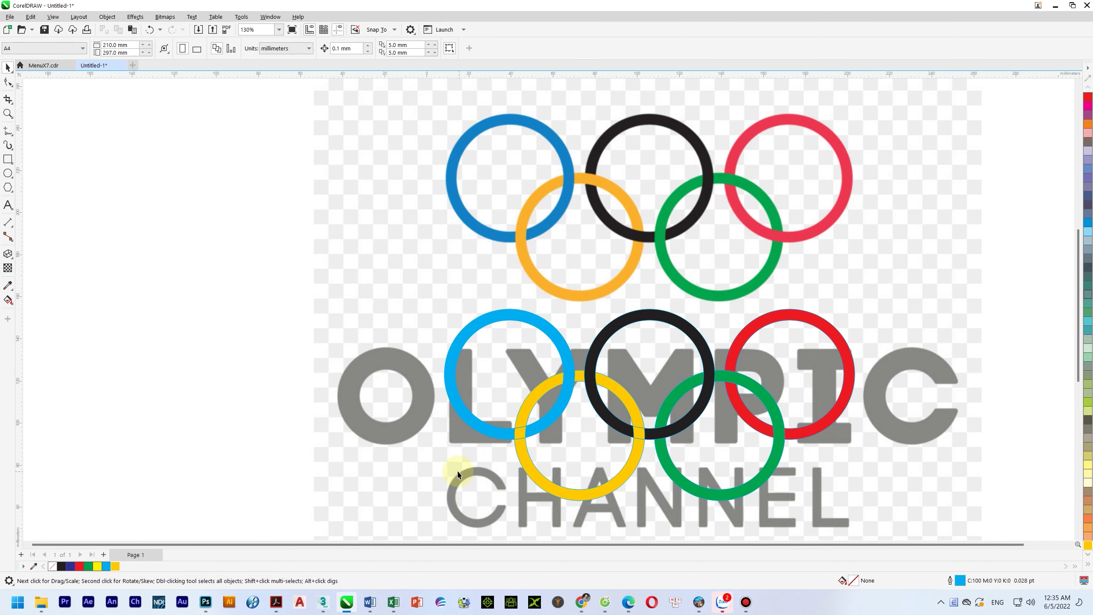
Intersect the green and black vector rings and delete the lower overlap piece, keeping only the upper one
left_click(781, 451)
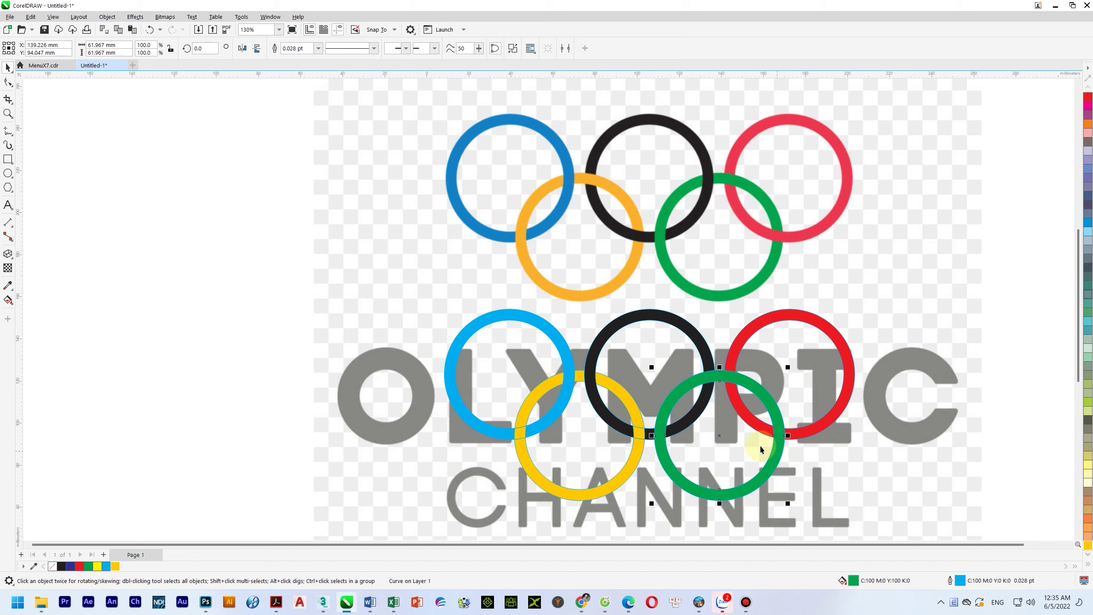
left_click(696, 344, "shift")
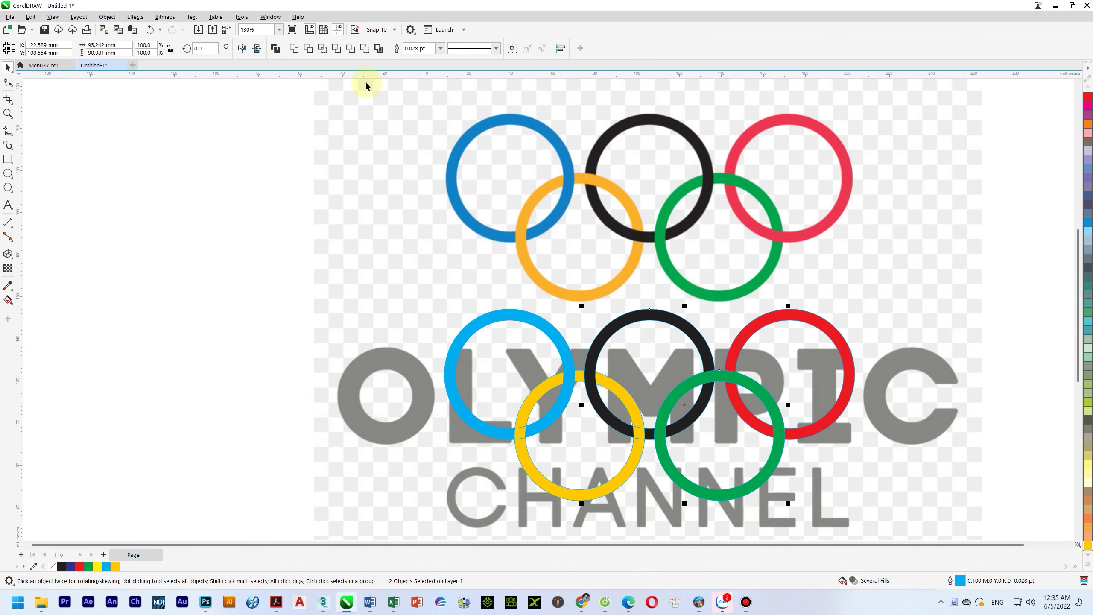
left_click(322, 49)
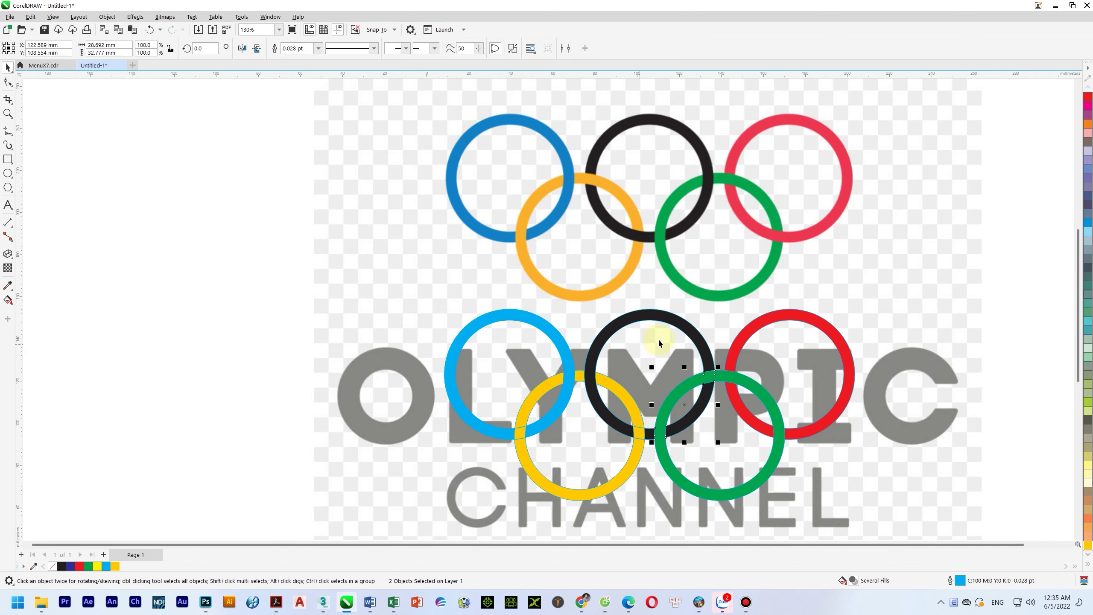
key("F10")
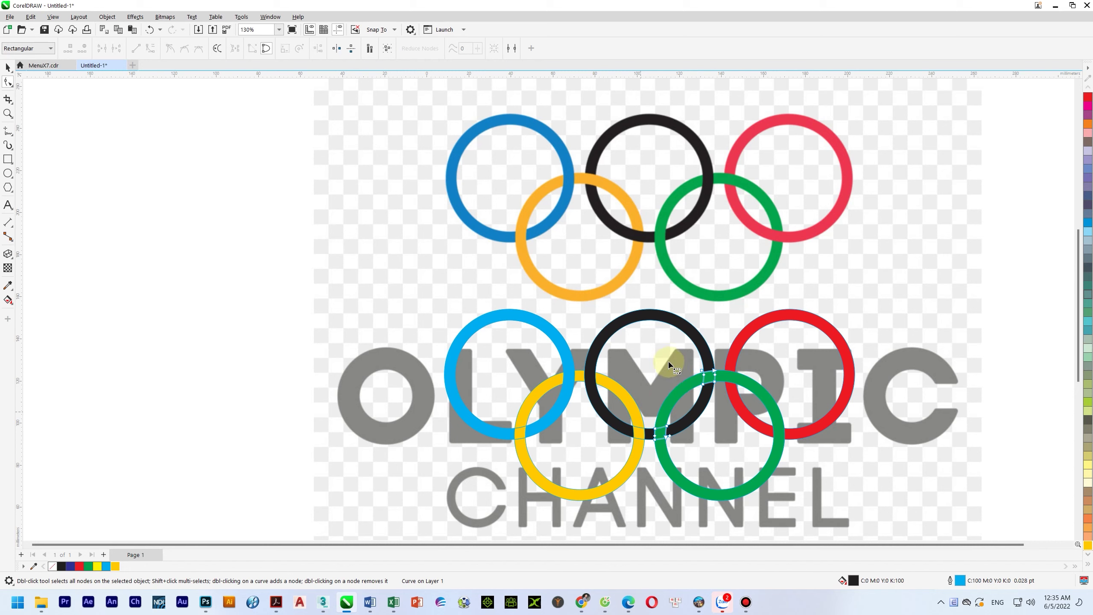
left_click_drag(644, 412, 676, 451)
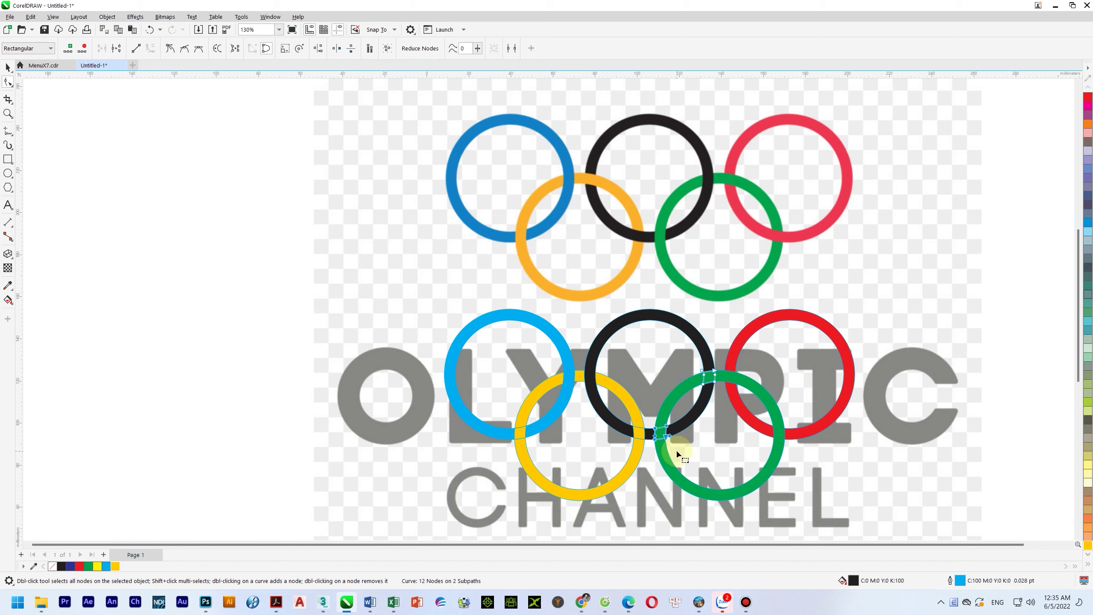
key("space")
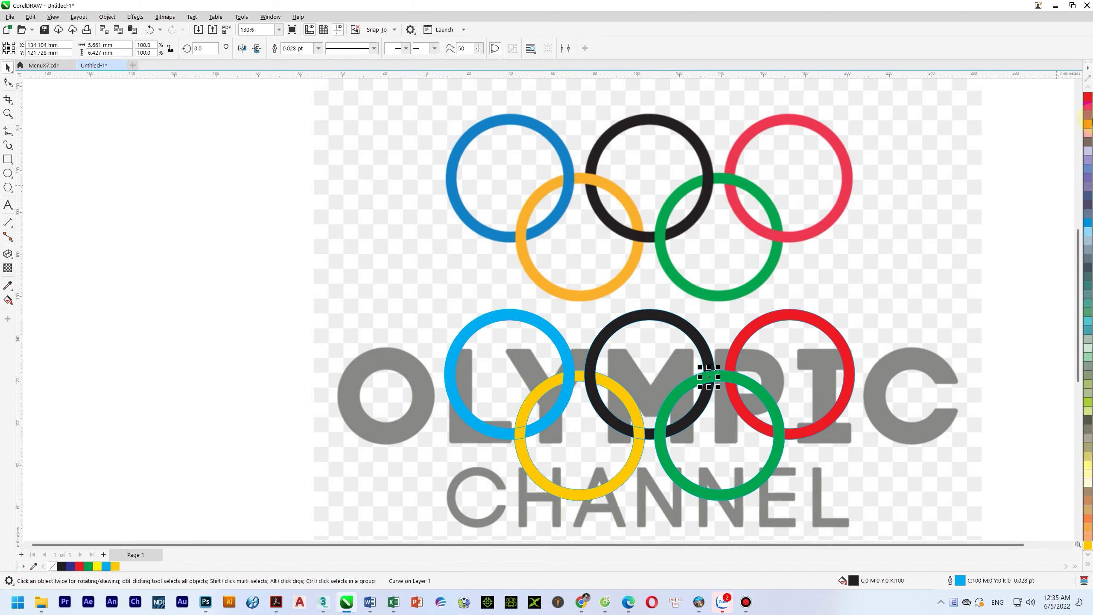
Fill the upper overlap piece of the black and green rings with black
left_click(1087, 563)
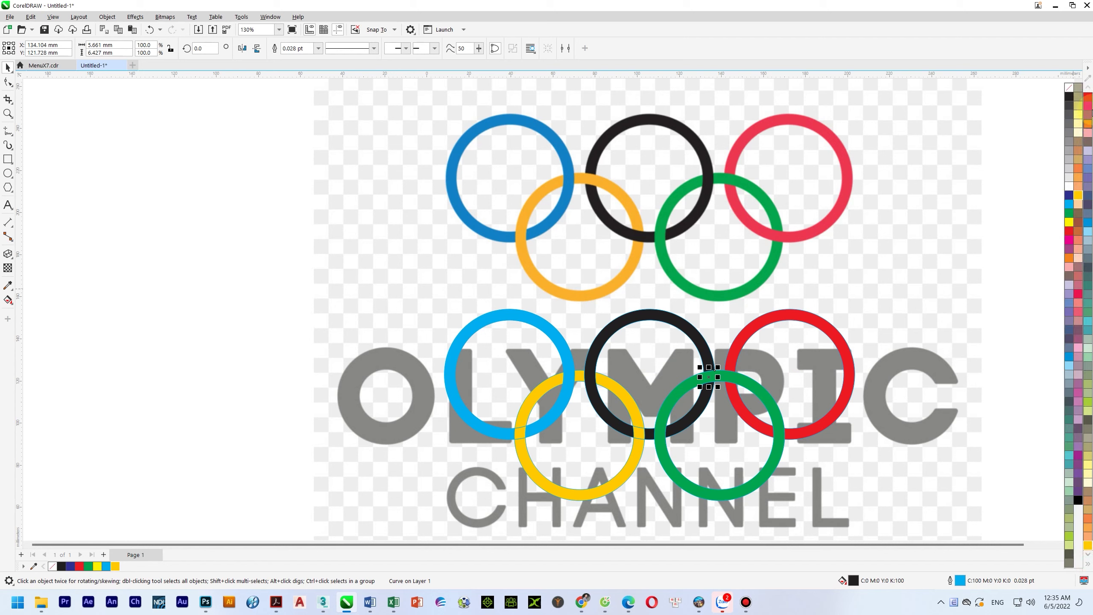
left_click(1072, 101)
left_click(725, 323)
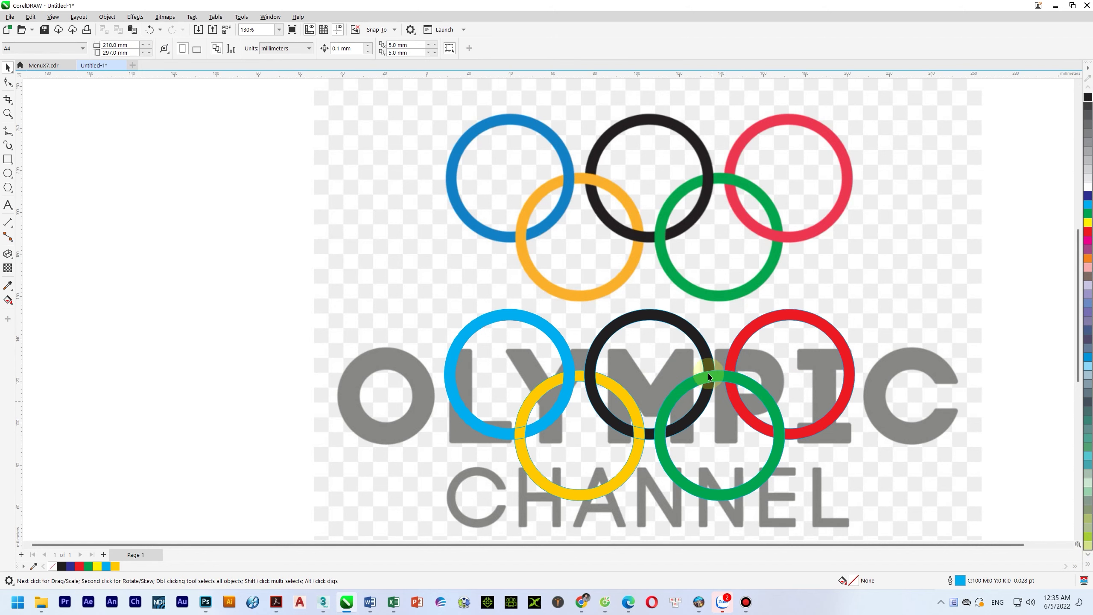
left_click(713, 377)
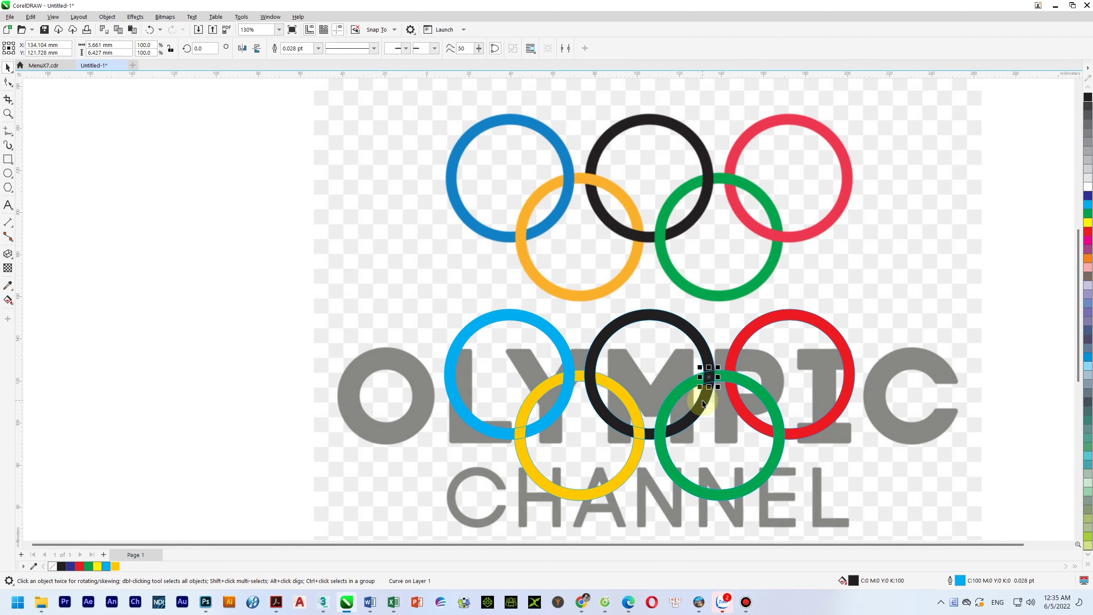
left_click(876, 423)
Intersect the red and green vector rings to create their overlap pieces
left_click(840, 412)
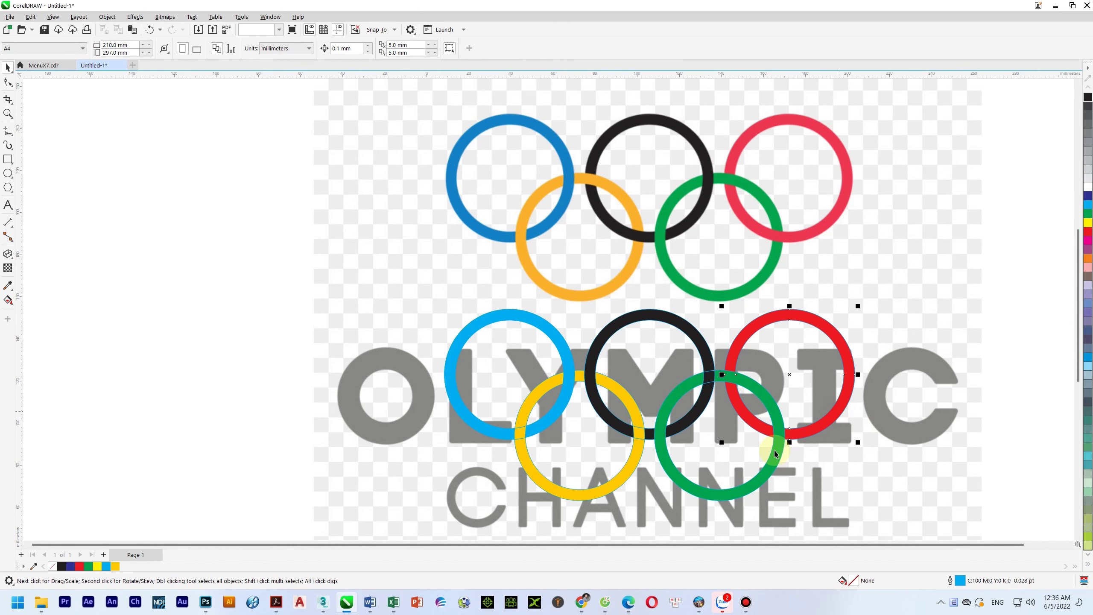
left_click(777, 451, "shift")
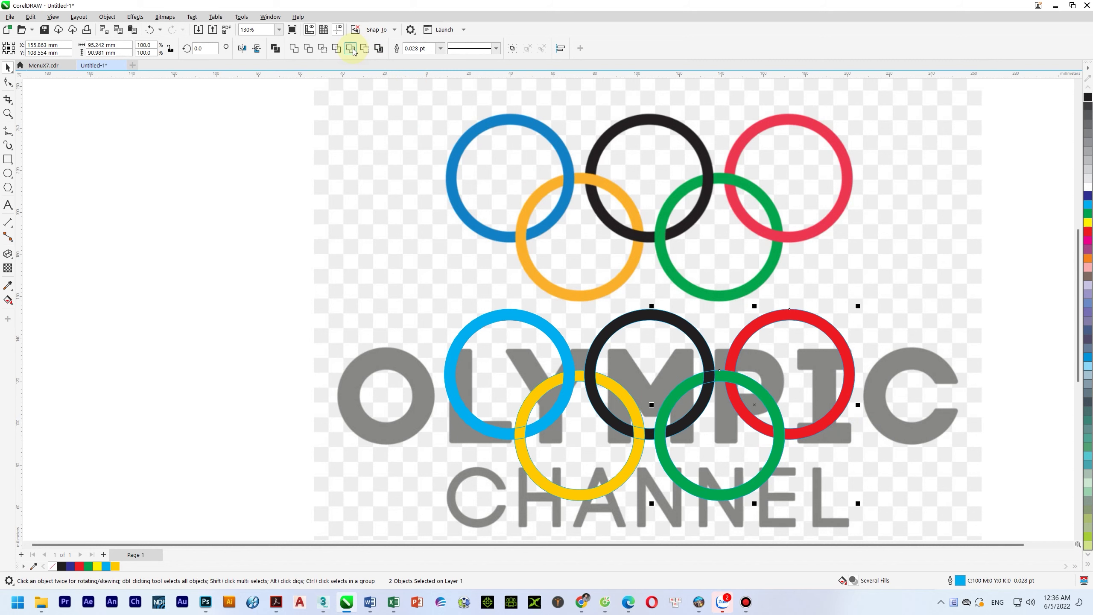
left_click(323, 48)
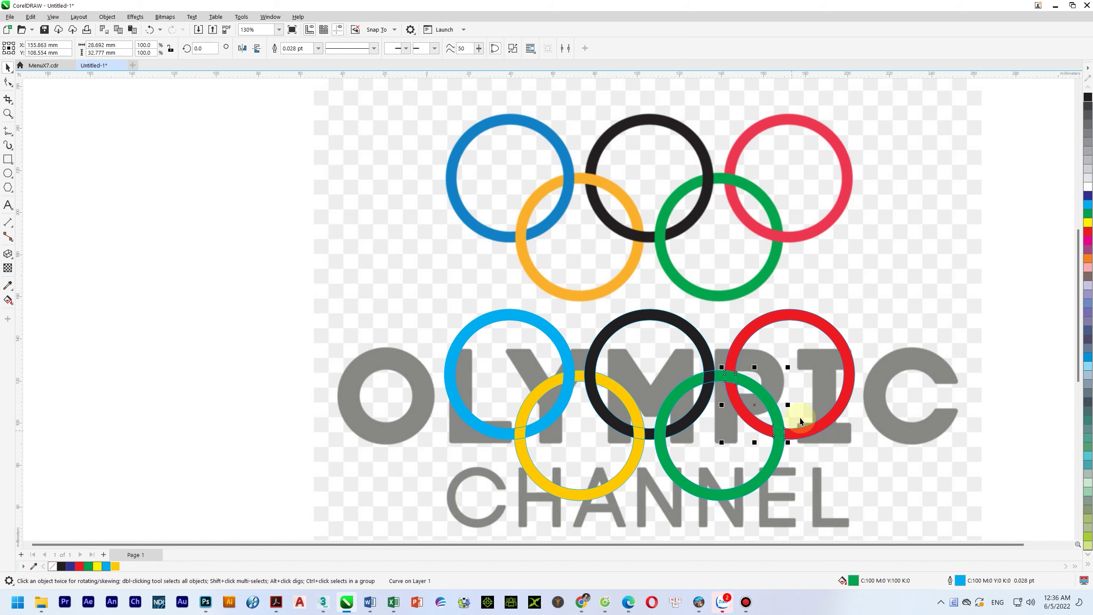
key("F11")
key("Escape")
Delete the upper red-green overlap piece and fill the remaining lower piece with red
key("F10")
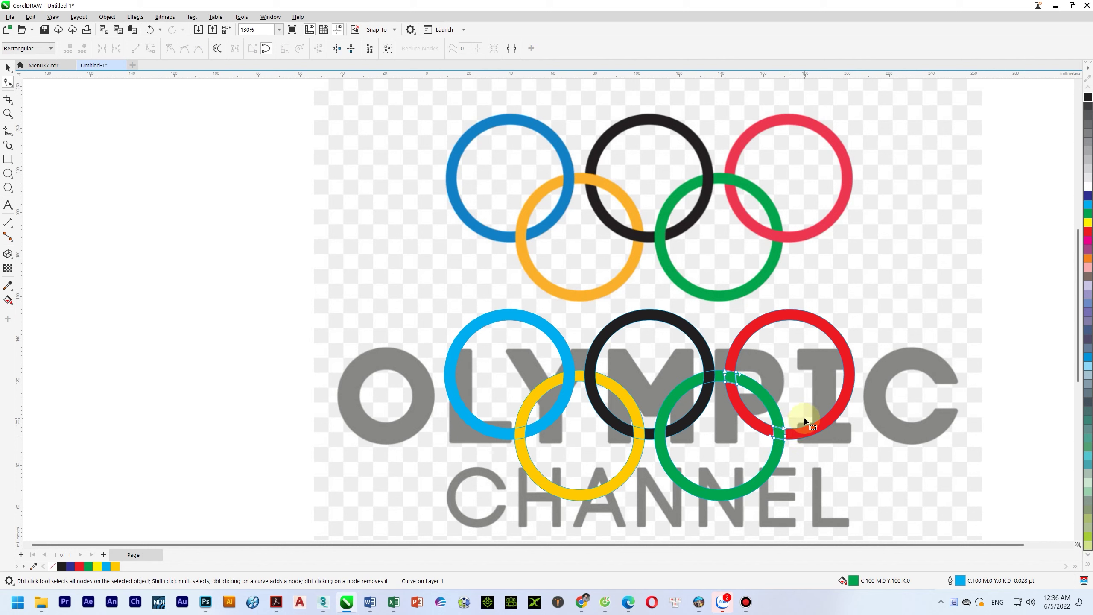
left_click_drag(750, 363, 699, 403)
key("Delete")
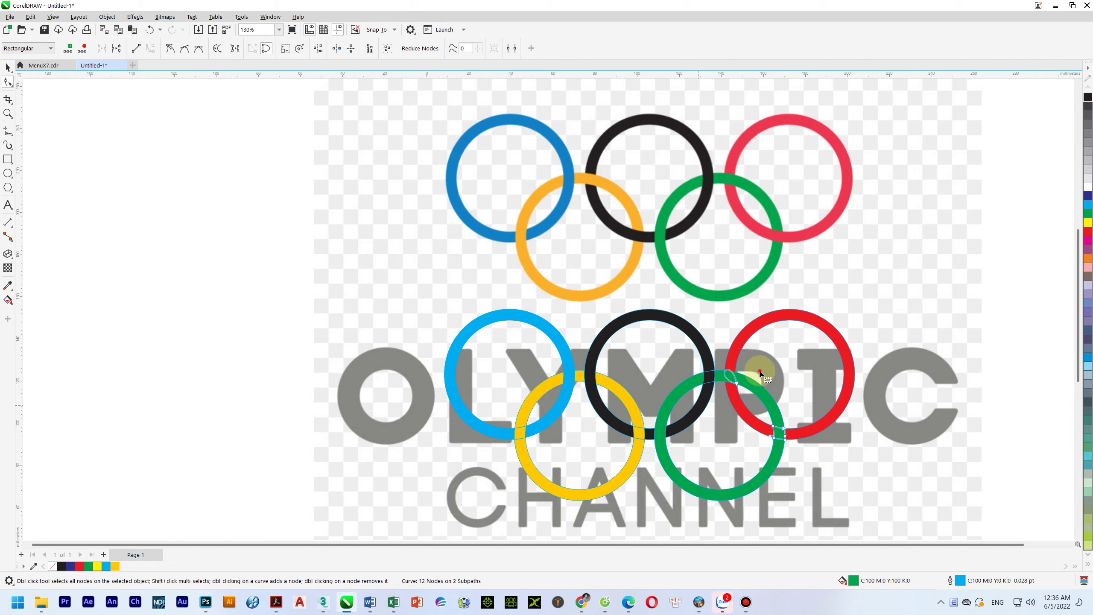
key("space")
left_click(81, 568)
Remove the outlines from all the vector rings and their overlap pieces
left_click(315, 275)
left_click_drag(315, 275, 937, 491)
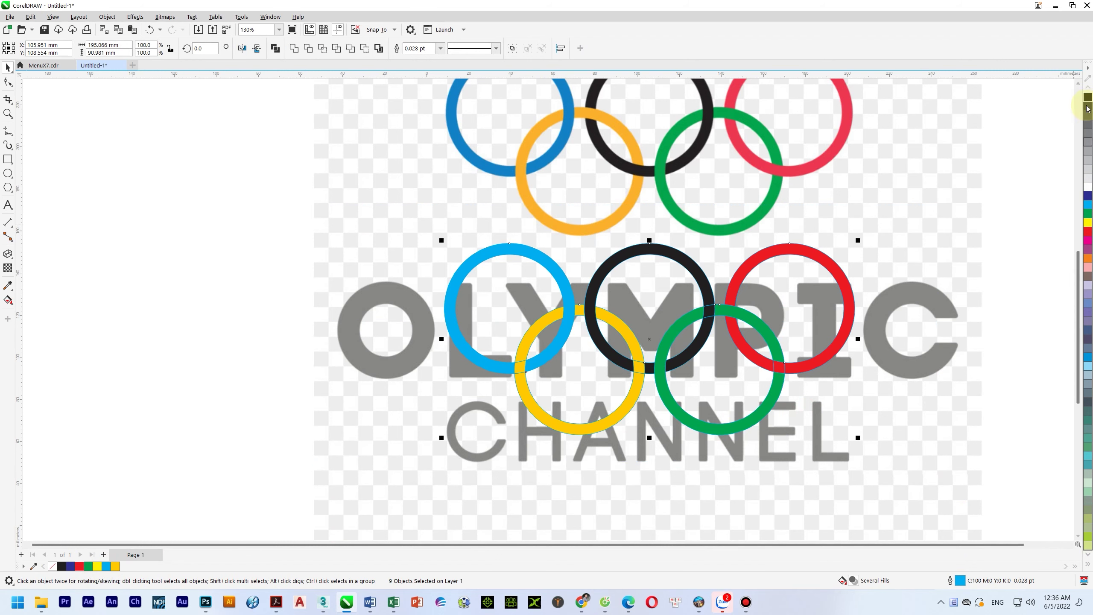
left_click(1087, 563)
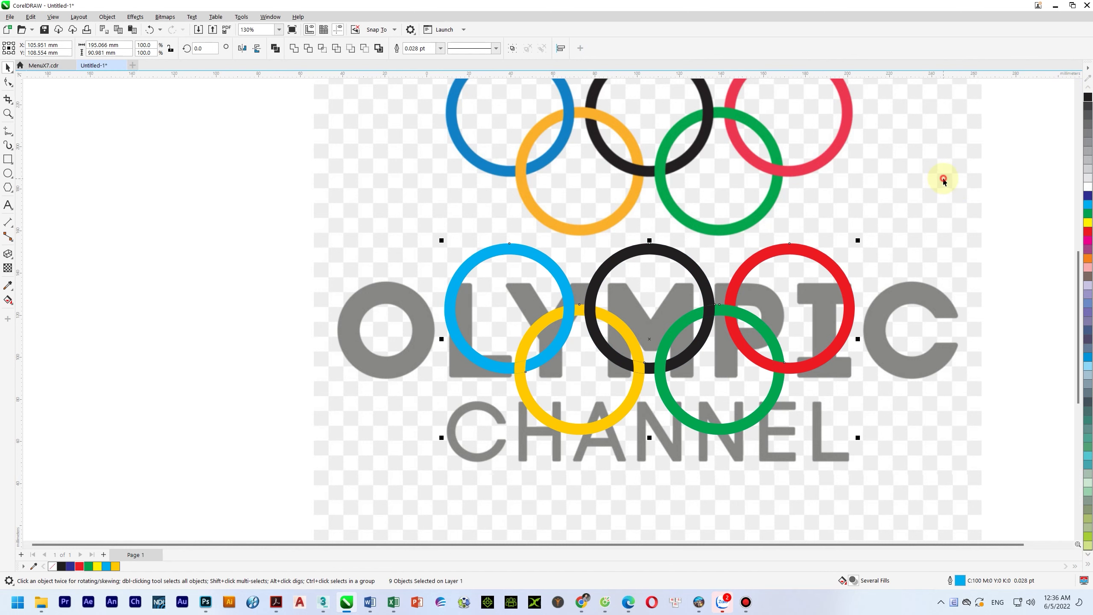
left_click(919, 365)
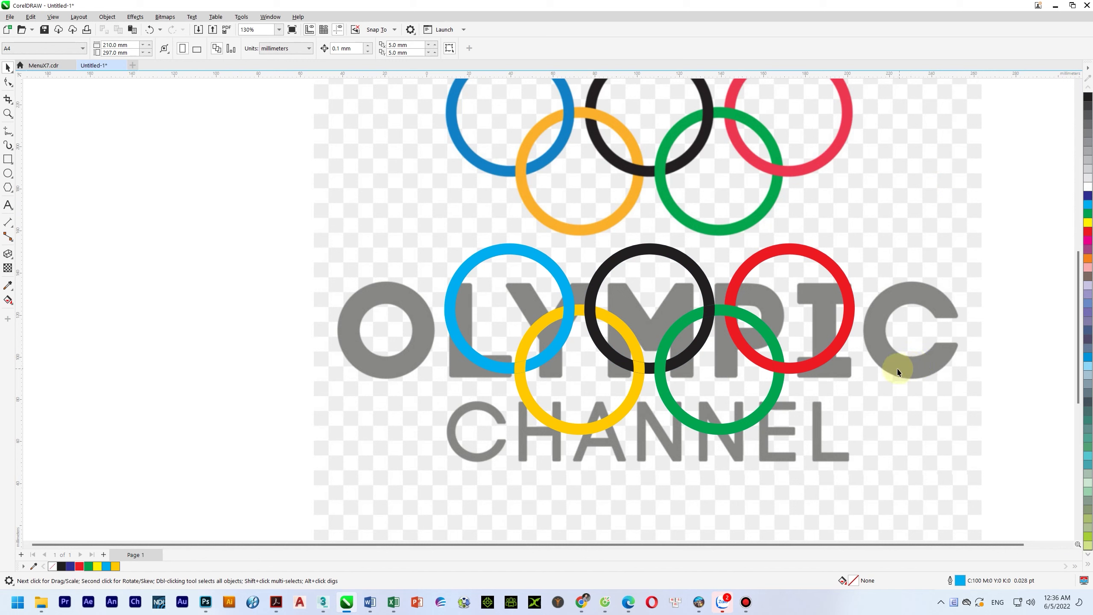
Give the upper black-green overlap piece and the lower red-green overlap piece outlines matching their black and red fills
scroll(740, 347, "up", 4)
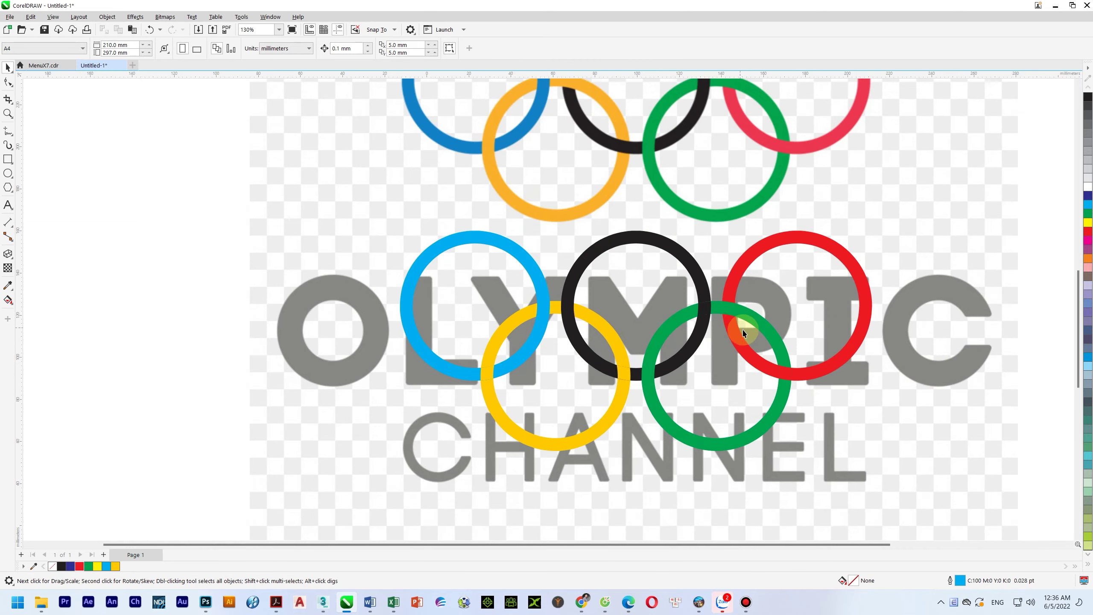
left_click_drag(693, 235, 615, 339)
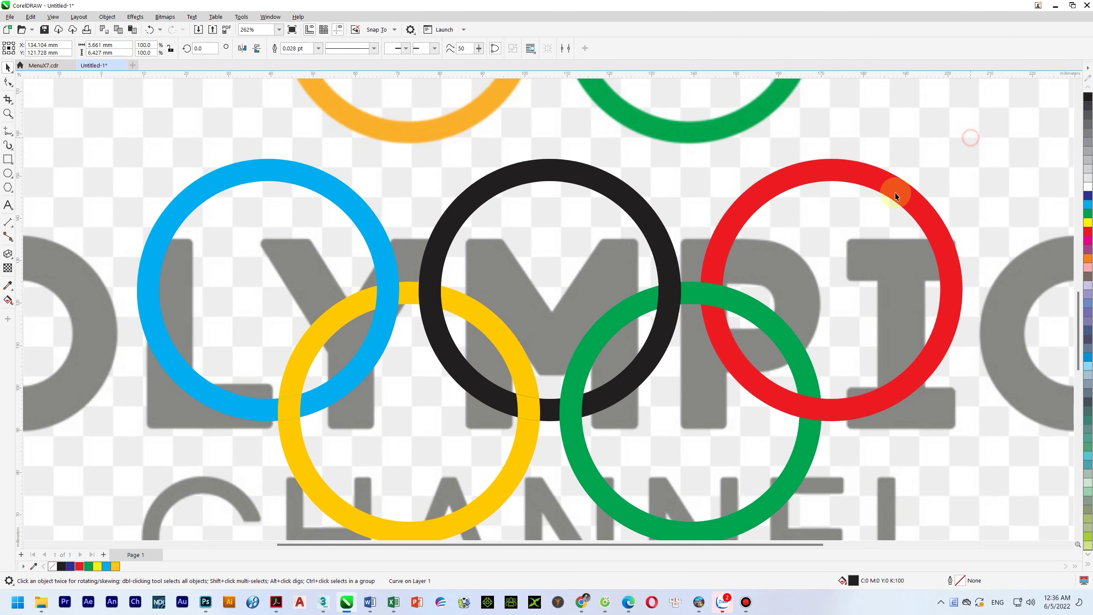
left_click(819, 319)
left_click_drag(884, 473, 767, 378)
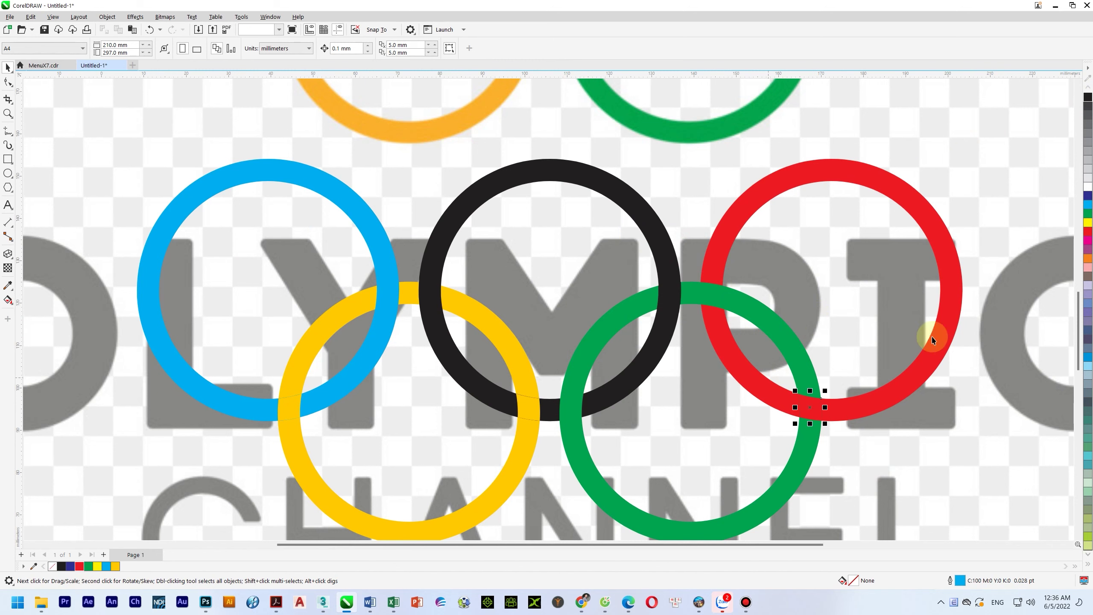
left_click(886, 442)
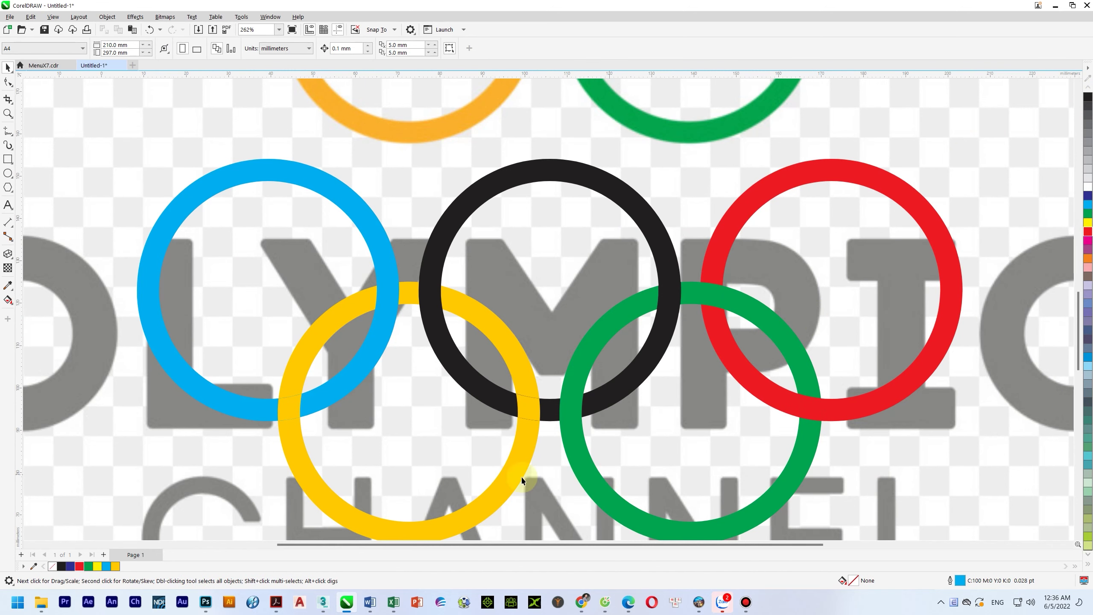
Give the lower yellow-black overlap piece a Deep Yellow outline, and the lower yellow-blue piece a Deep Yellow fill and outline
left_click_drag(545, 464, 487, 373)
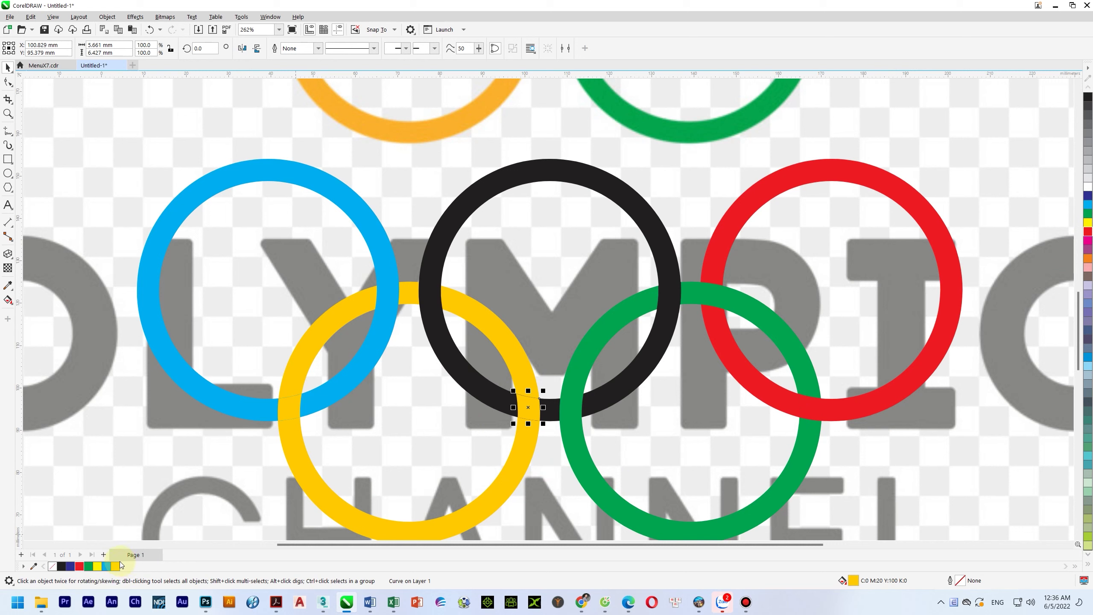
left_click(469, 444)
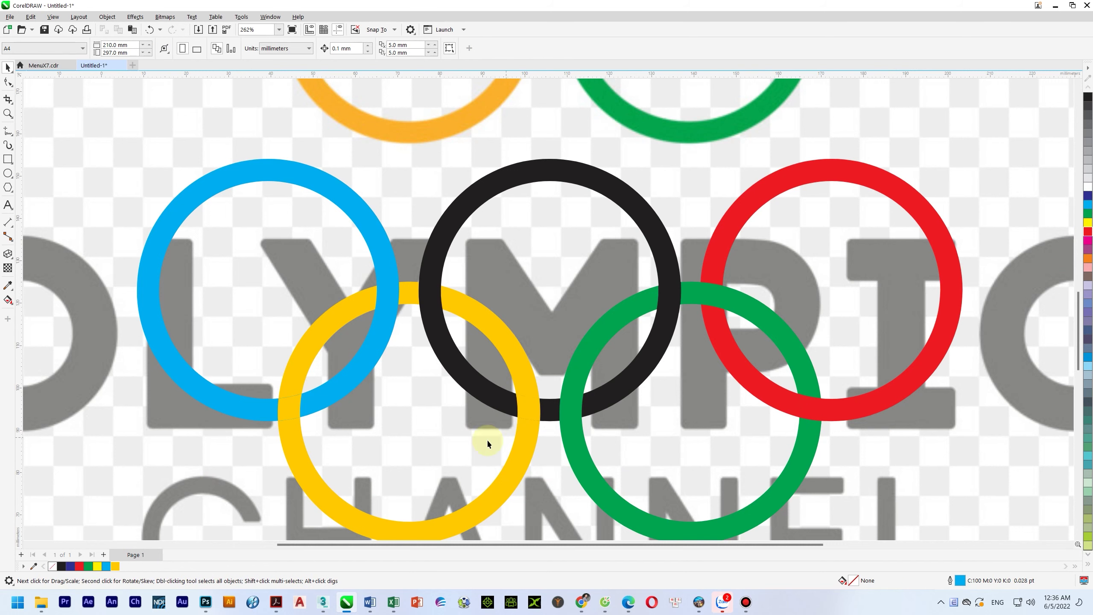
left_click_drag(193, 457, 332, 365)
left_click(115, 567)
right_click(115, 567)
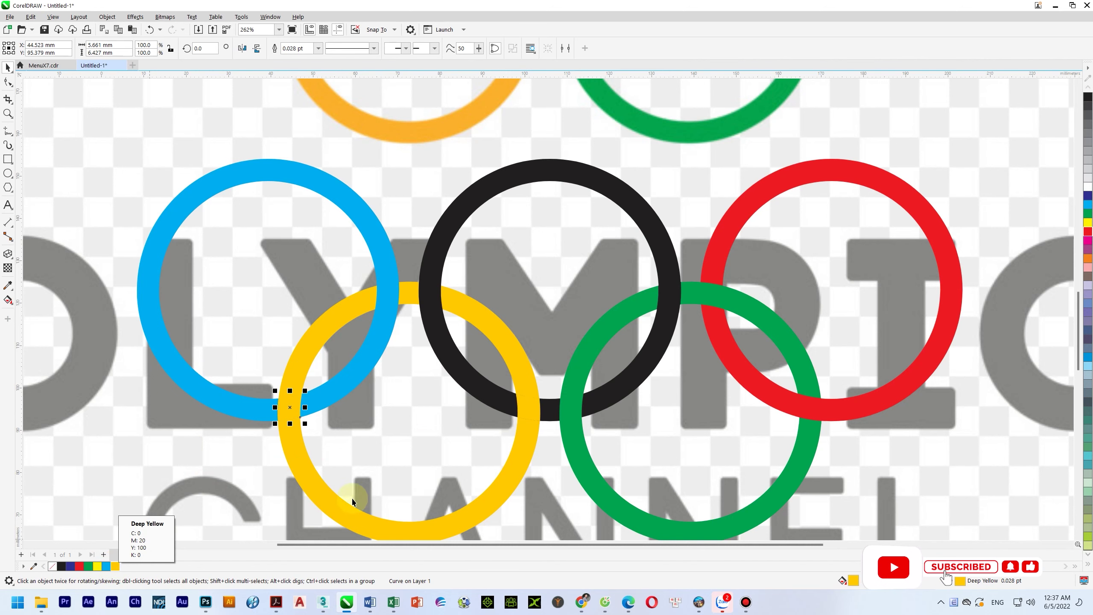
key("F4")
key("Escape")
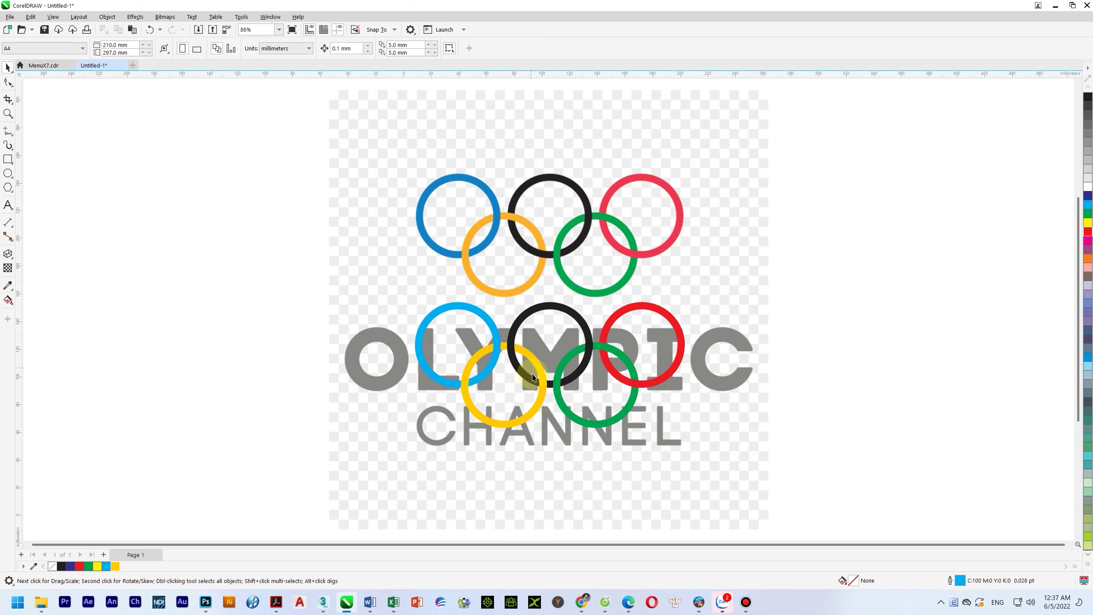
Try sending the black vector ring to the back of the stack, and undo the reordering
scroll(538, 389, "up", 2)
left_click_drag(545, 431, 516, 371)
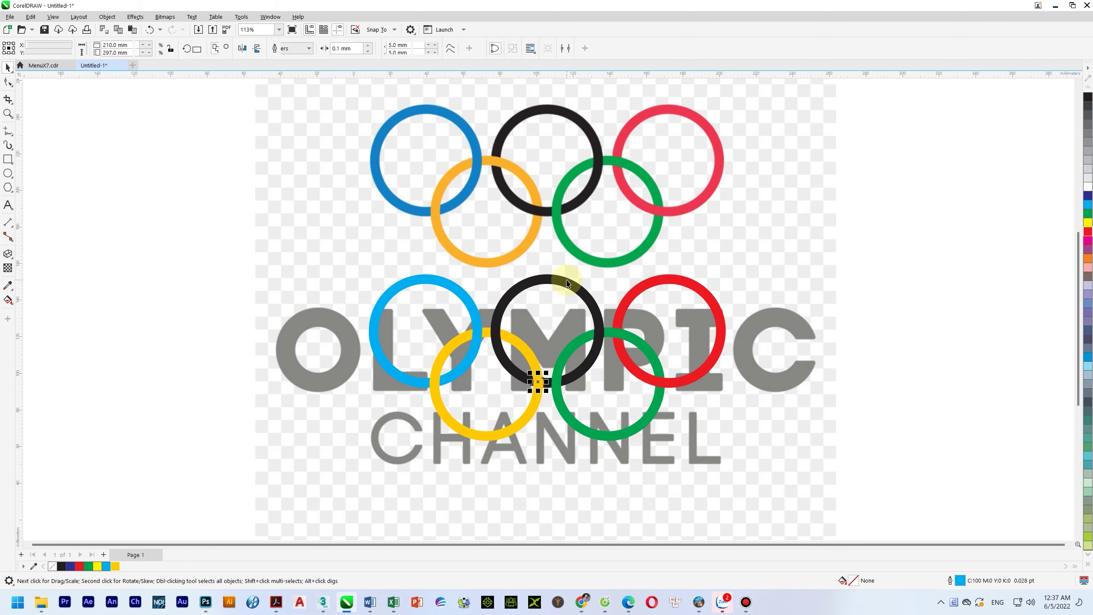
left_click(567, 284)
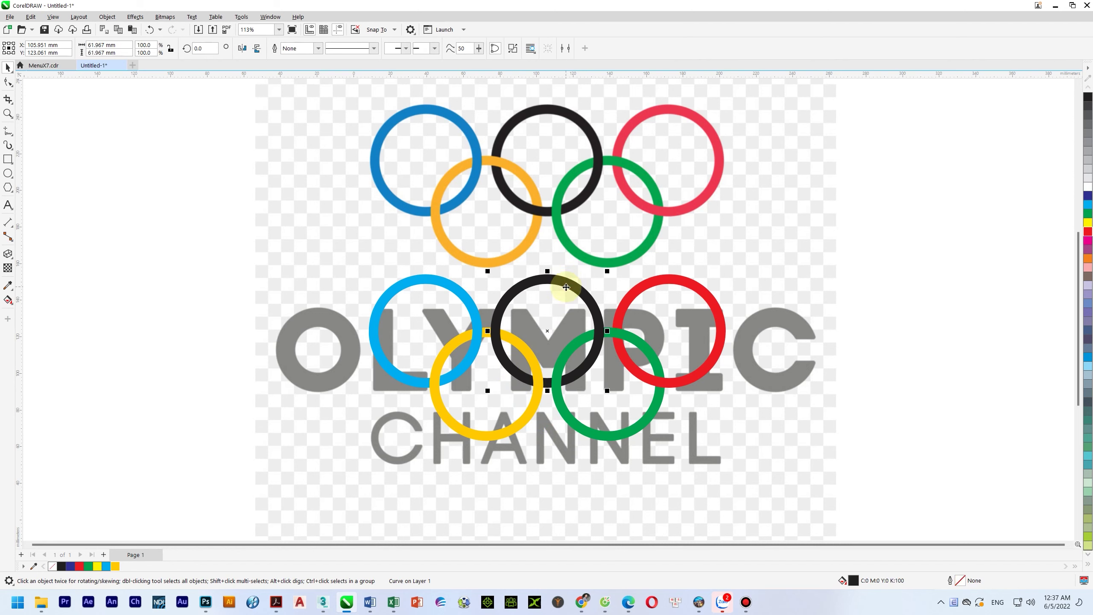
key("shift+Page_Down")
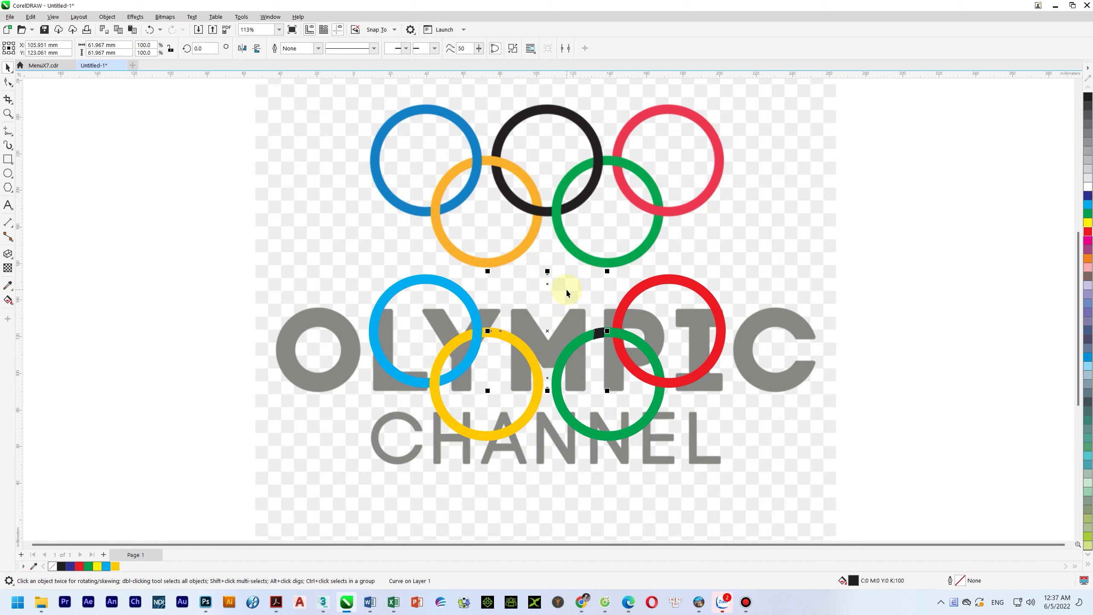
key("ctrl+z")
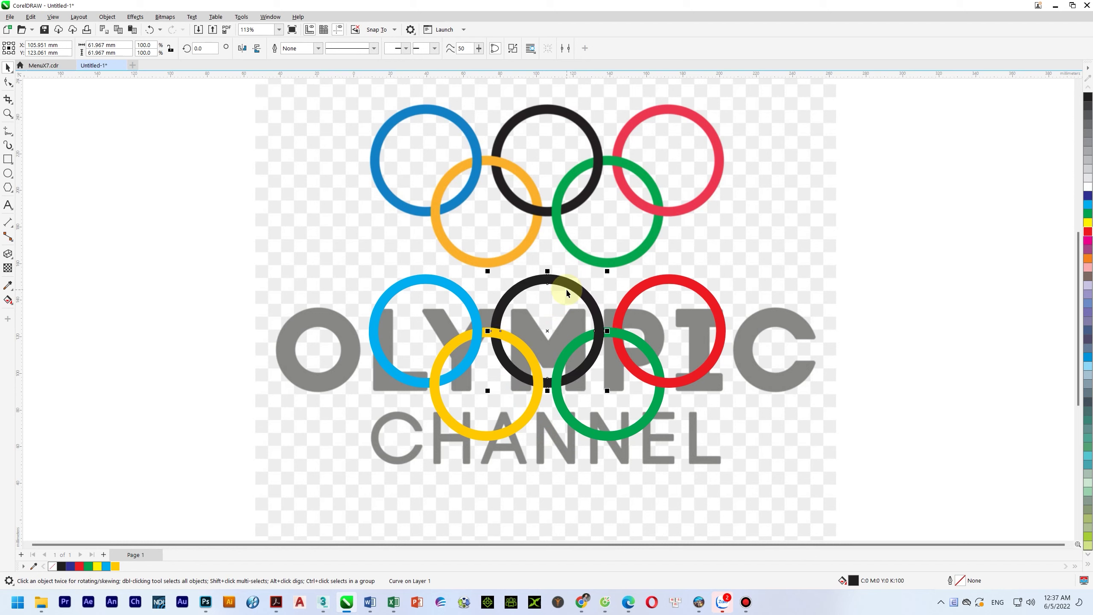
Try recoloring the lower yellow-black overlap piece with black
left_click_drag(553, 451, 513, 364)
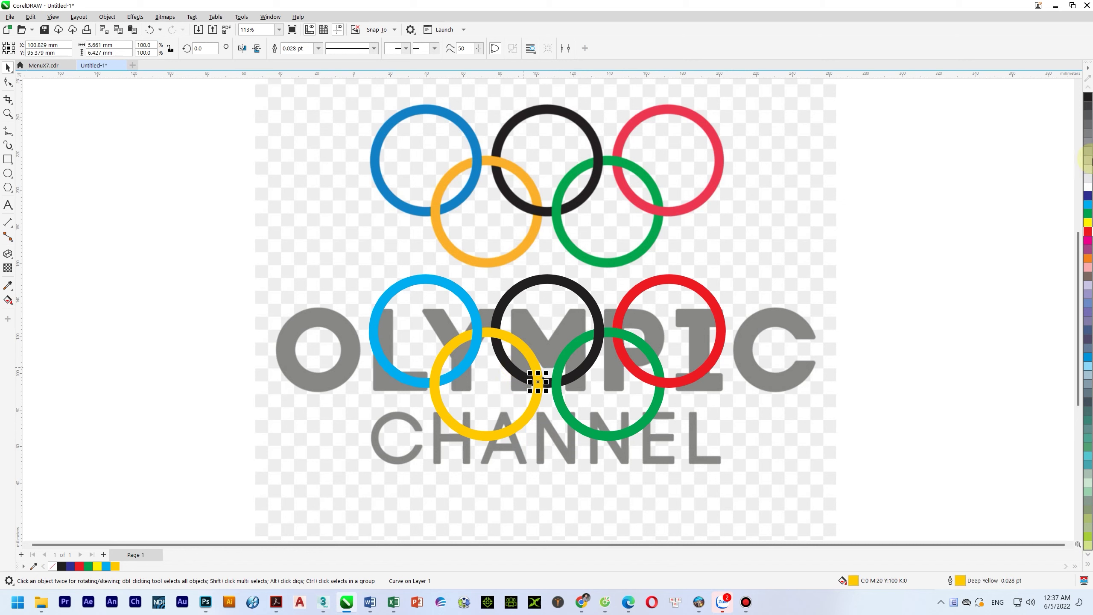
left_click(1090, 100)
left_click(587, 446)
left_click(594, 438)
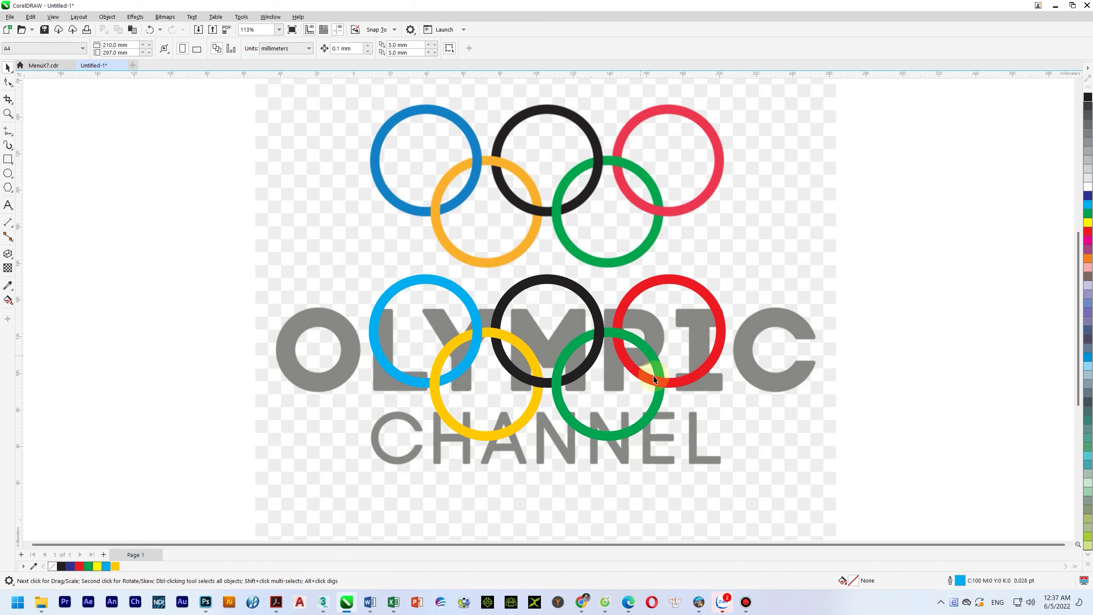
Unlock the reference logo bitmap behind the vector rings and delete it, keeping only the redrawn rings on the page
scroll(569, 393, "down", 1)
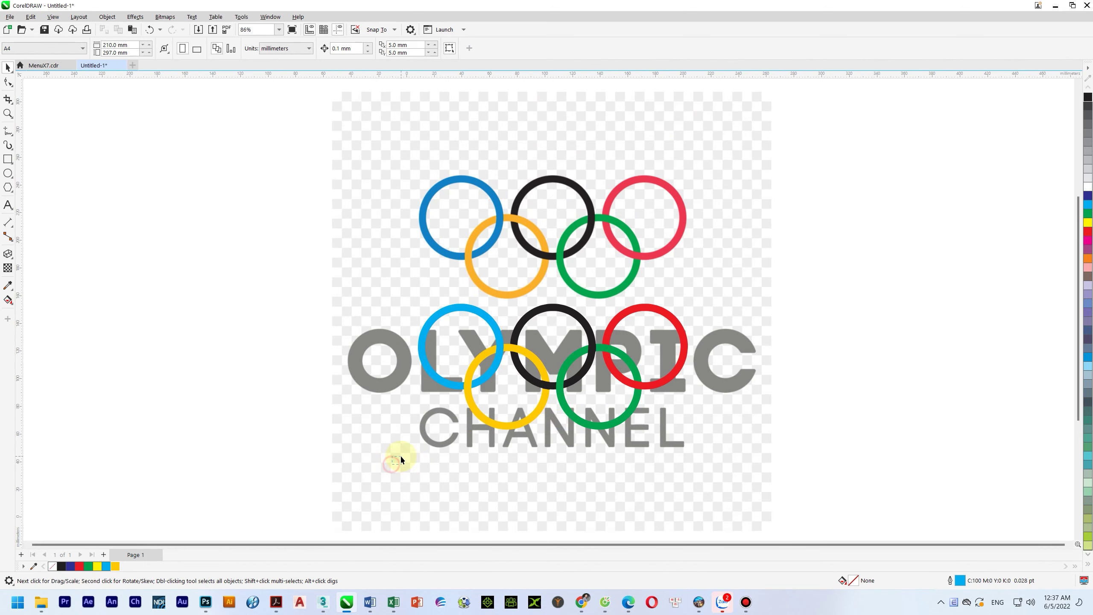
left_click_drag(842, 310, 740, 285)
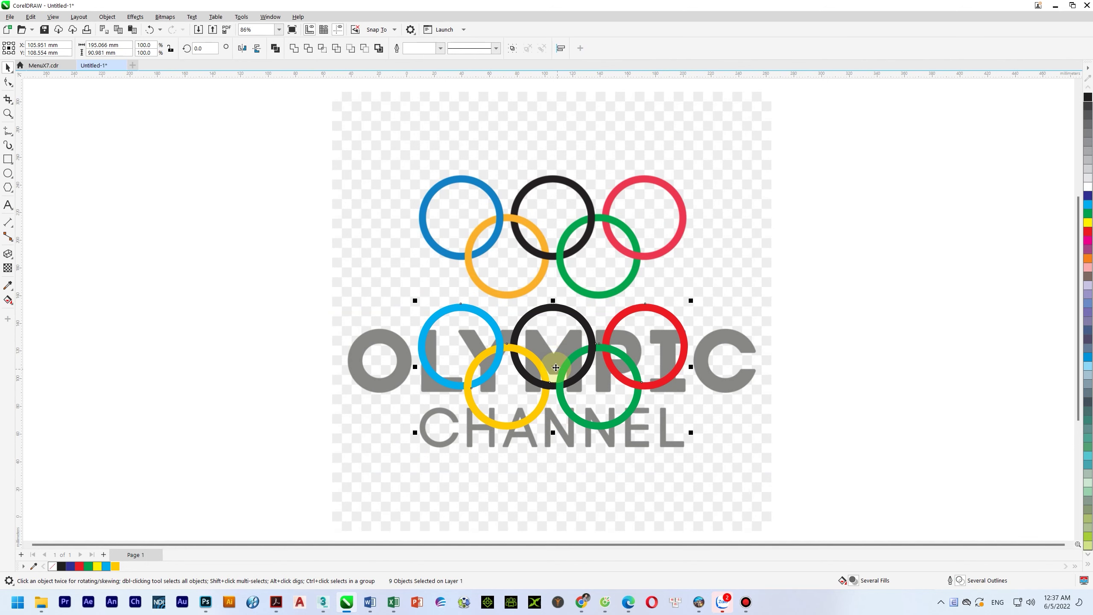
left_click(753, 244)
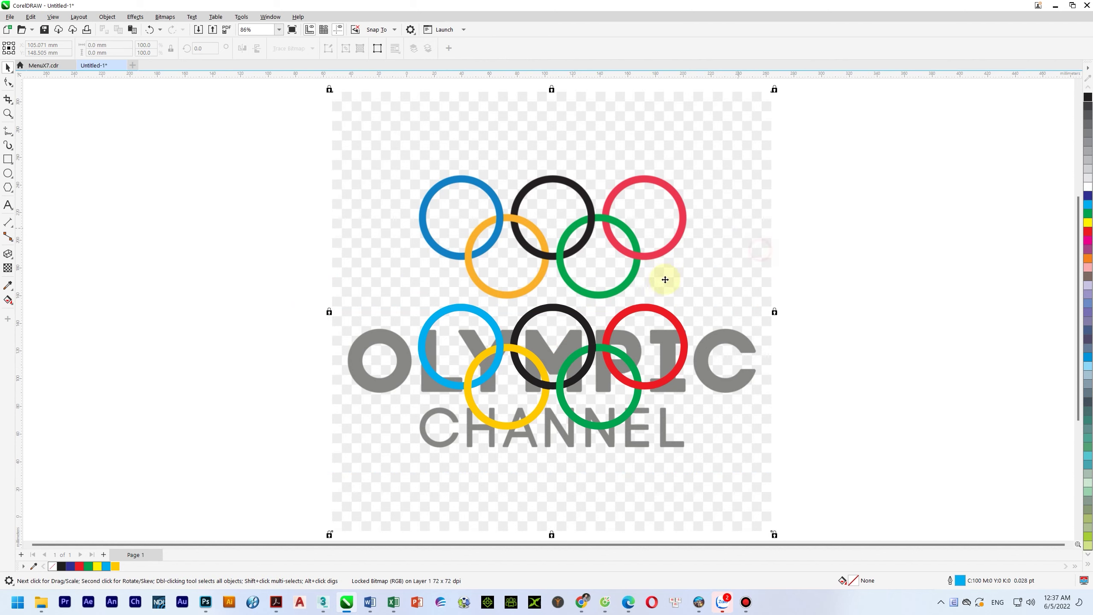
key("Delete")
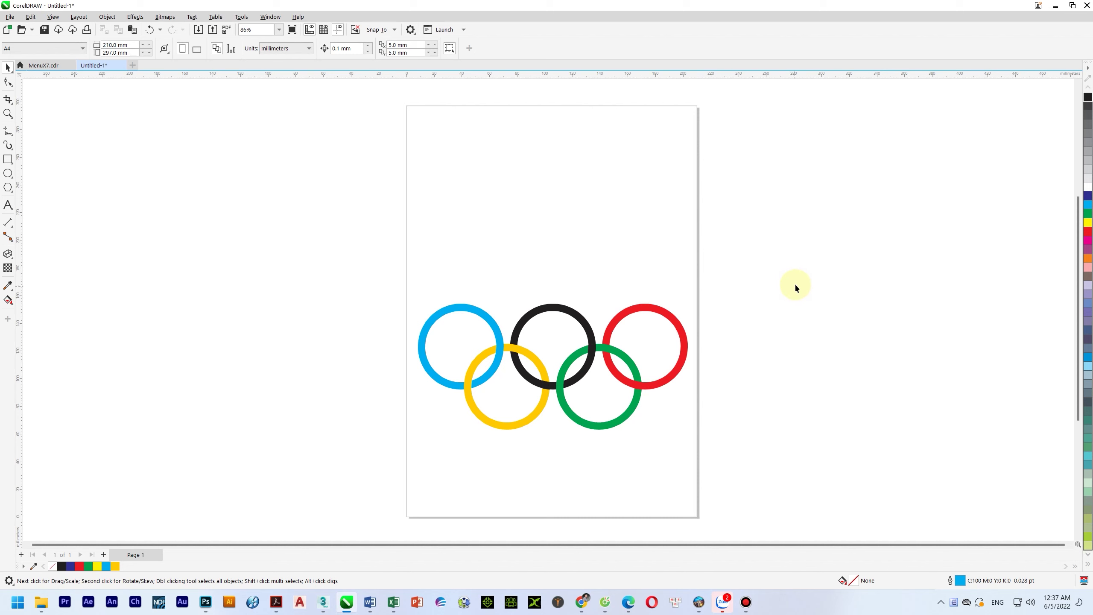
Insert one A4 page after page 1, with the reference logo bitmap pasted and locked on it
key("Page_Down")
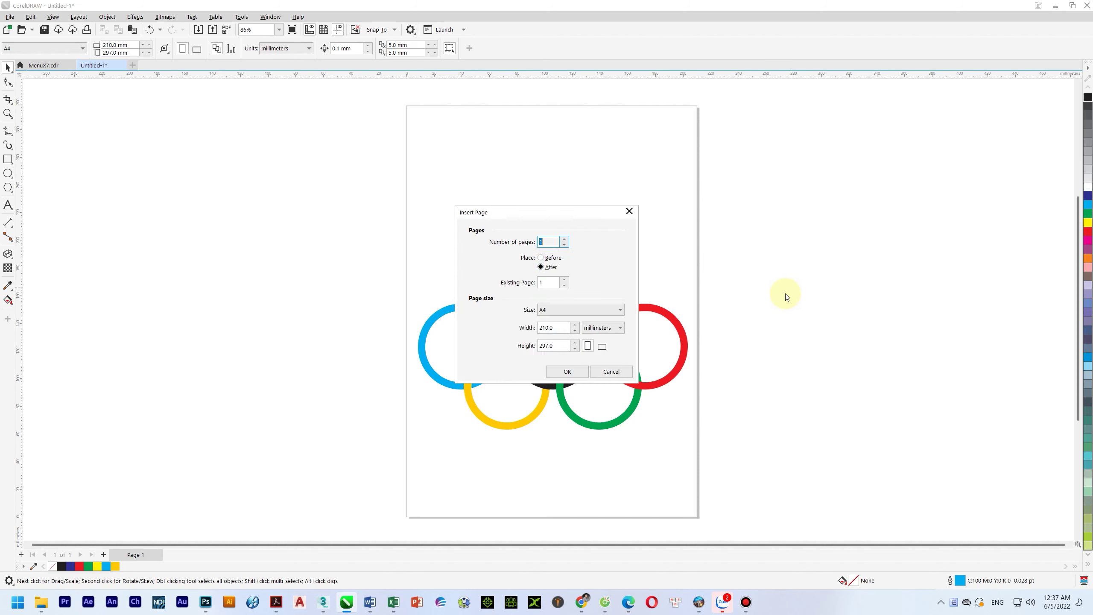
key("Return")
key("ctrl+v")
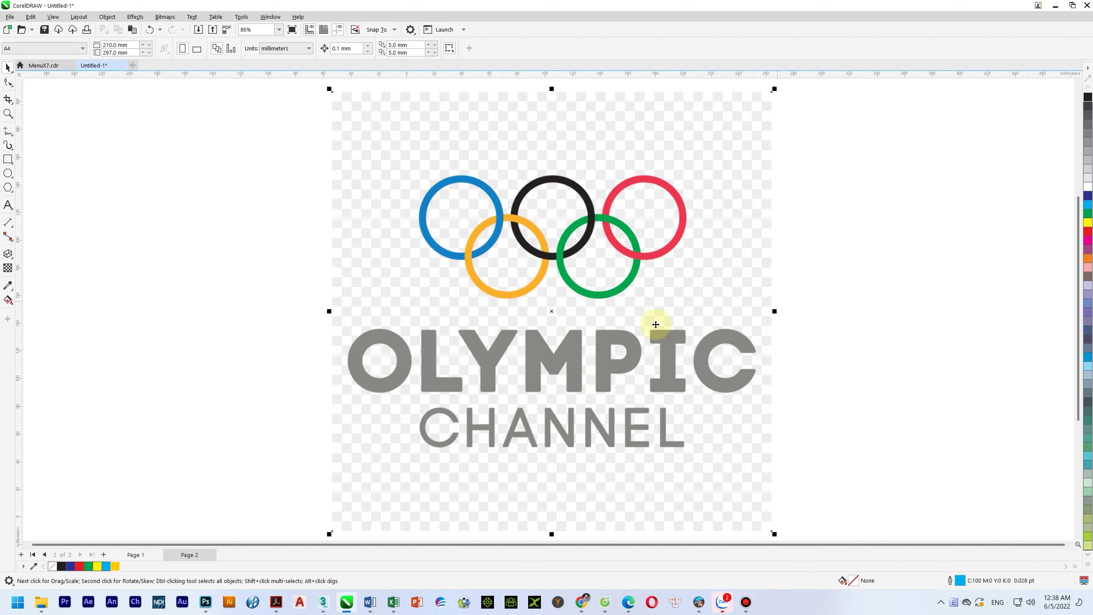
right_click(654, 320)
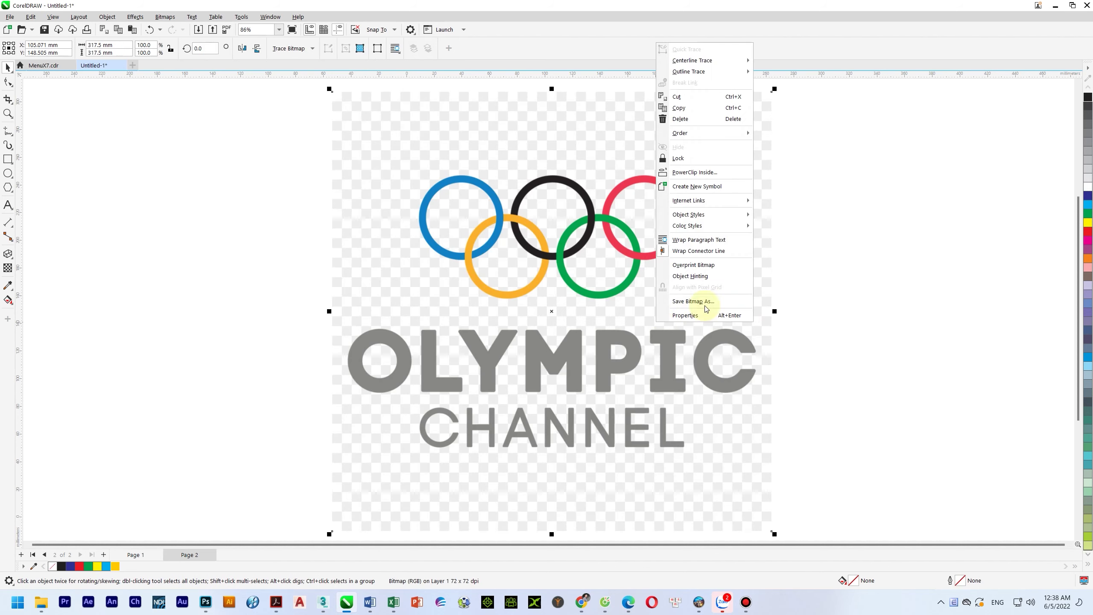
left_click(684, 160)
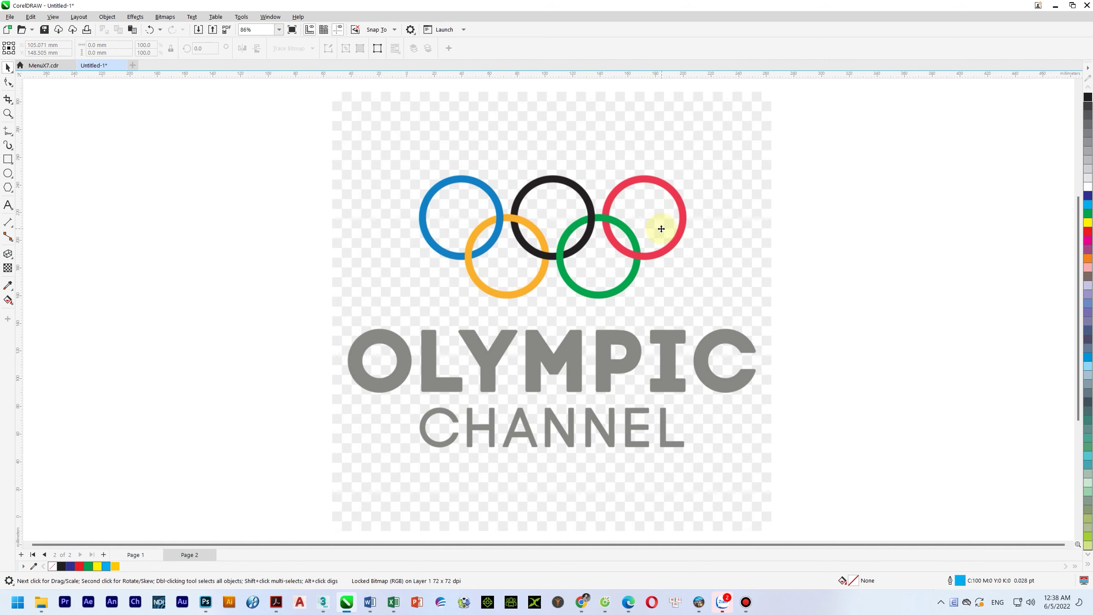
Paste the logo bitmap onto page 1 as well, scaled down and placed above the redrawn rings
key("Page_Up")
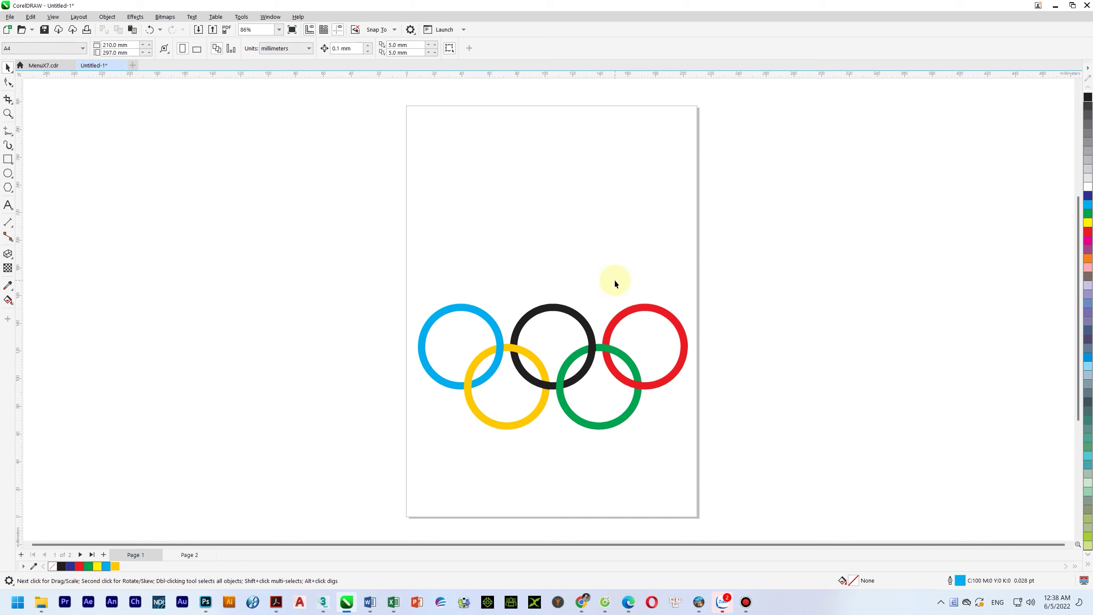
mouse_move(687, 392)
left_mouse_down()
mouse_move(698, 397)
mouse_move(694, 389)
left_mouse_up()
left_click(691, 386)
key("ctrl+v")
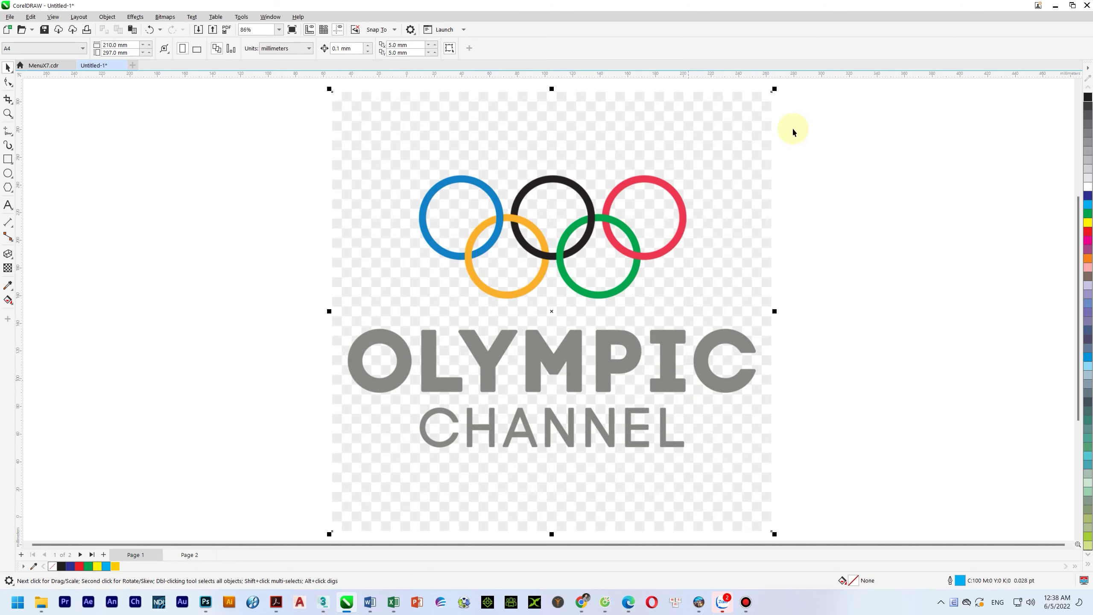
left_click_drag(775, 90, 619, 242)
left_click_drag(548, 310, 562, 203)
left_click(700, 239)
Intersect the blue and yellow rings to create separate shapes where they overlap
left_click(476, 315)
left_click(488, 428, "shift")
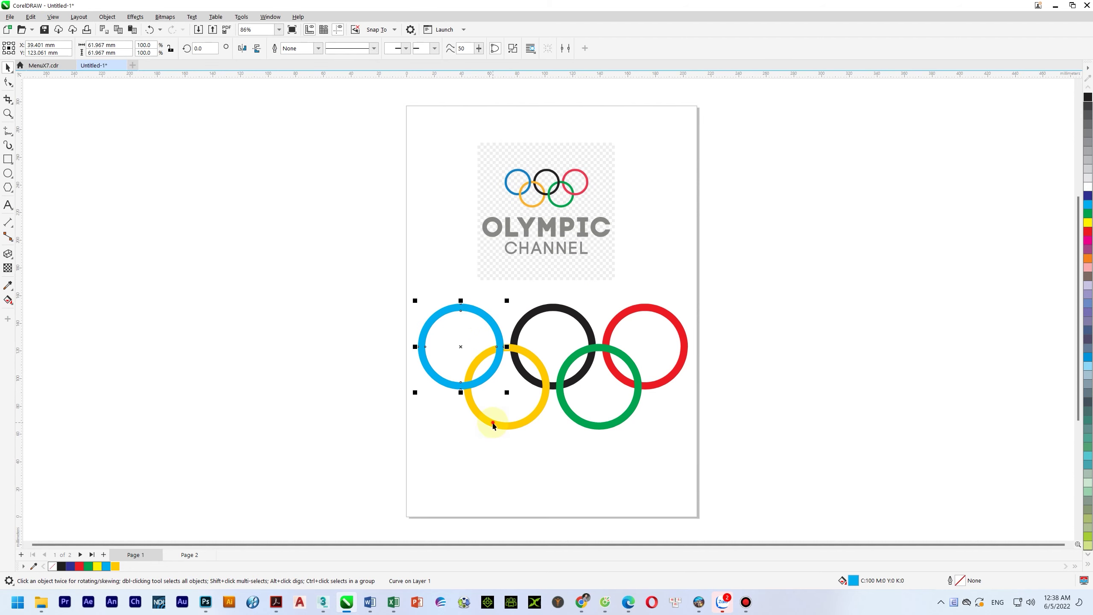
left_click(429, 381)
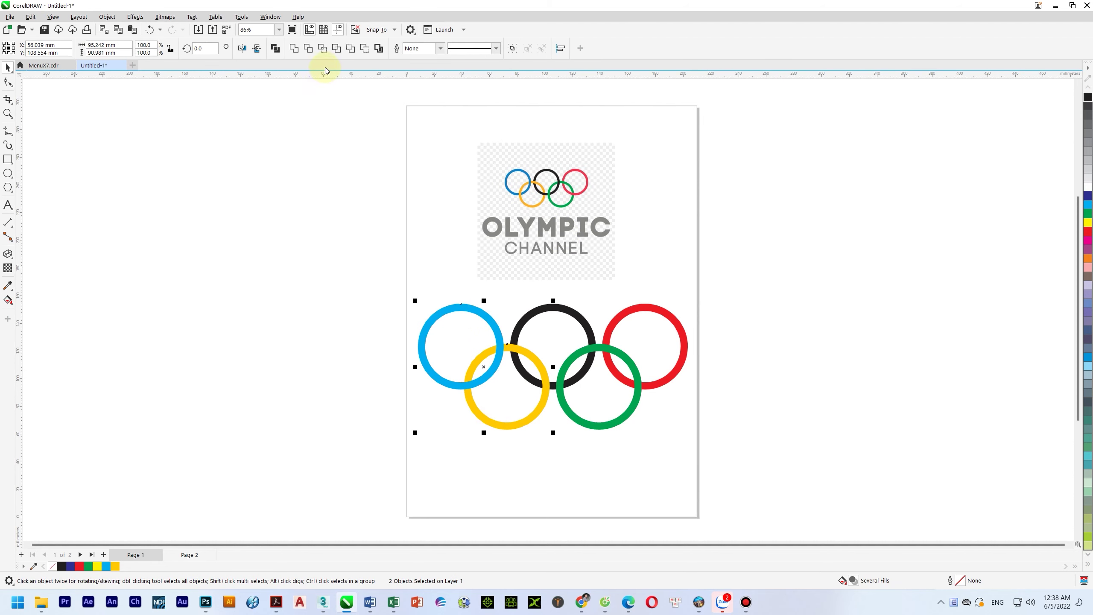
left_click(322, 49)
Enlarge the reference logo above the rings so its ring overlaps are easier to compare
scroll(525, 347, "up", 1)
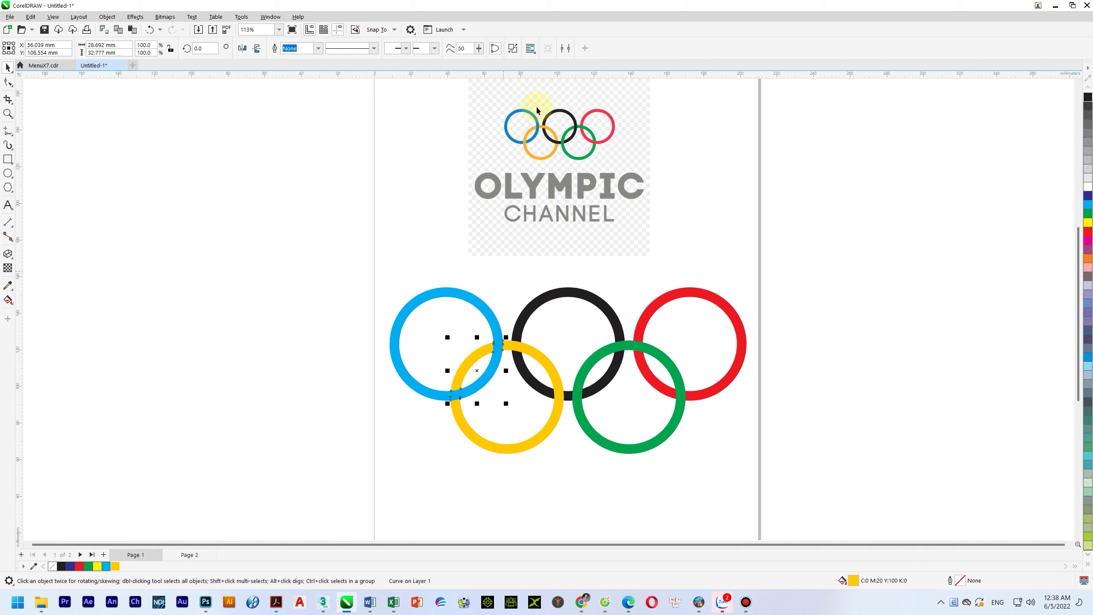
left_click(567, 175)
left_click_drag(652, 257, 694, 292)
Select the nodes of the lower overlap piece in the blue-yellow intersection curve with the Shape tool
left_click_drag(395, 441, 494, 362)
left_click_drag(392, 439, 535, 315)
left_click_drag(519, 357, 521, 348)
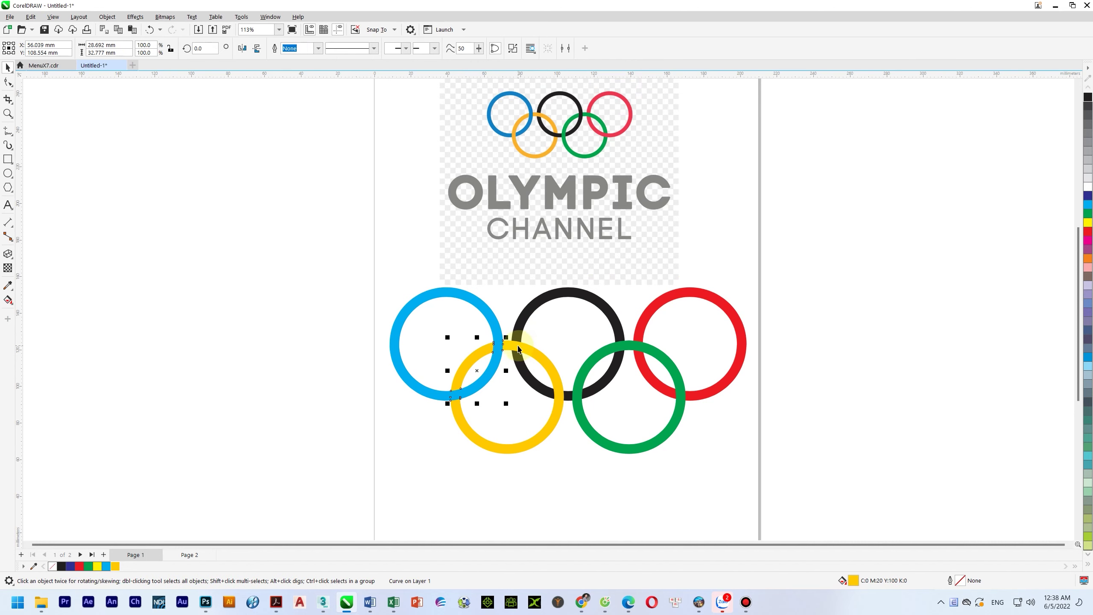
key("F10")
left_click_drag(415, 374, 459, 416)
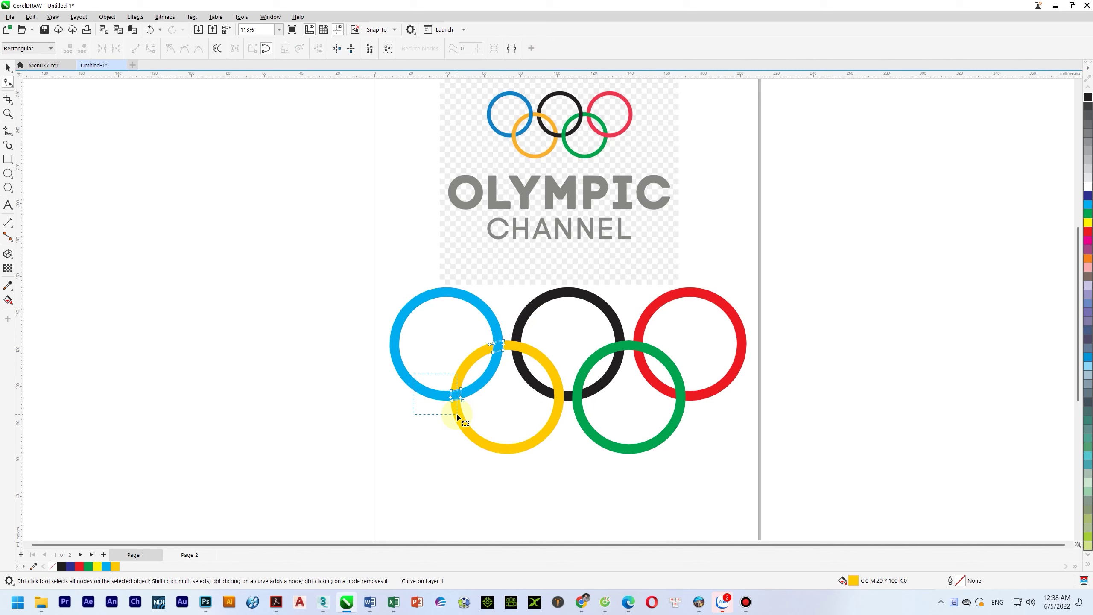
key("space")
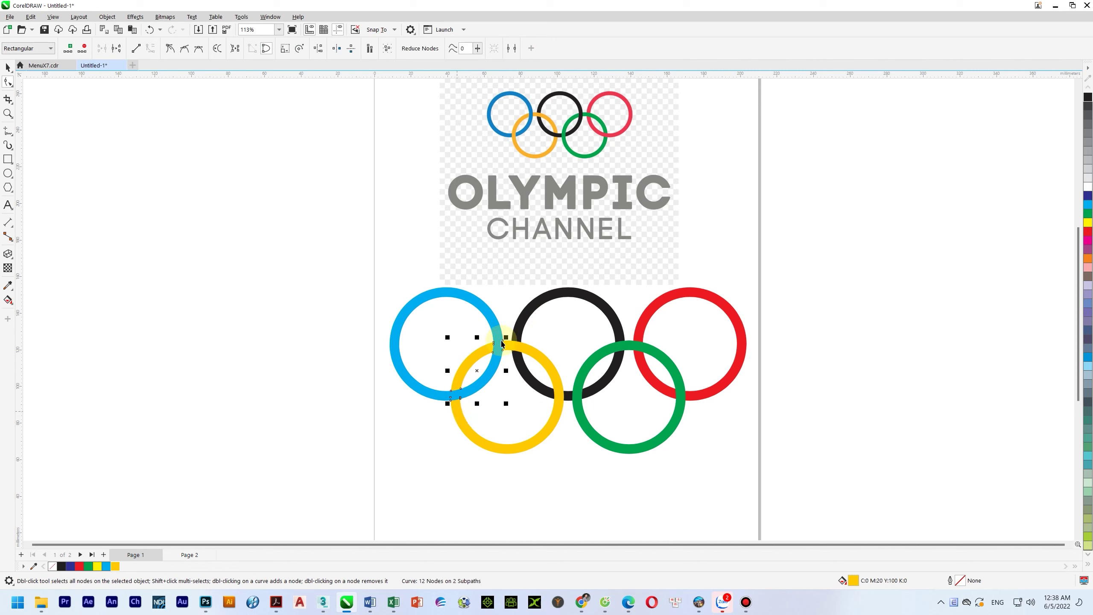